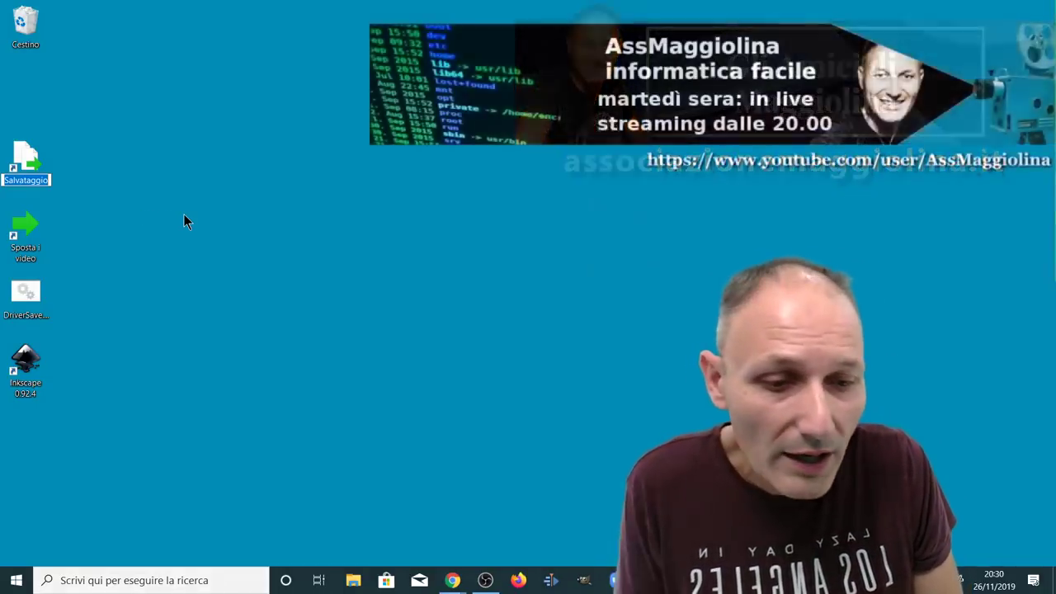
Step: Minimize the blank Word document and open the Da Cancellare folder in File Explorer
key("Return")
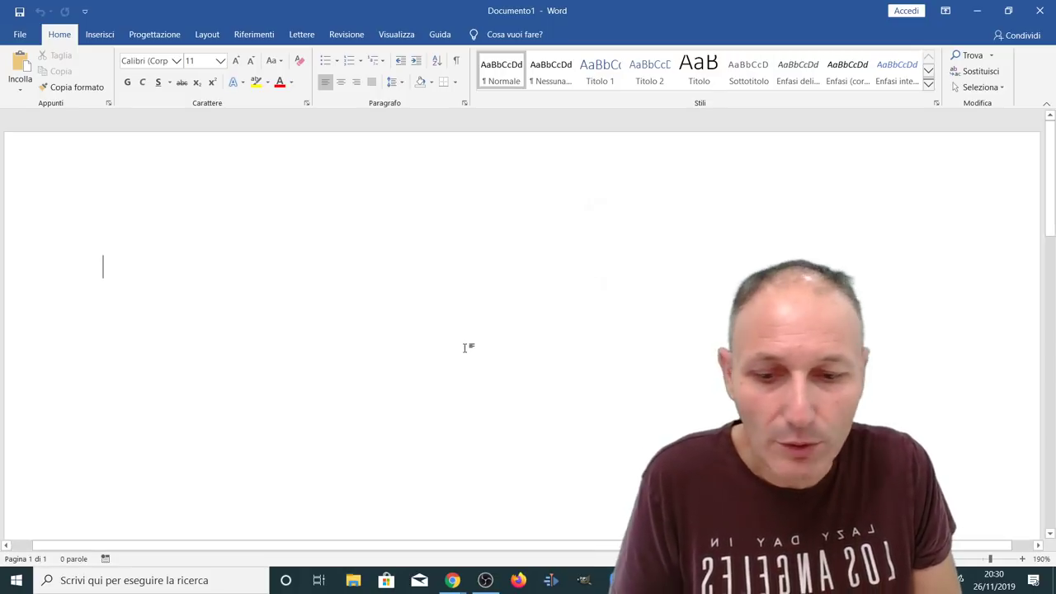
left_click(977, 10)
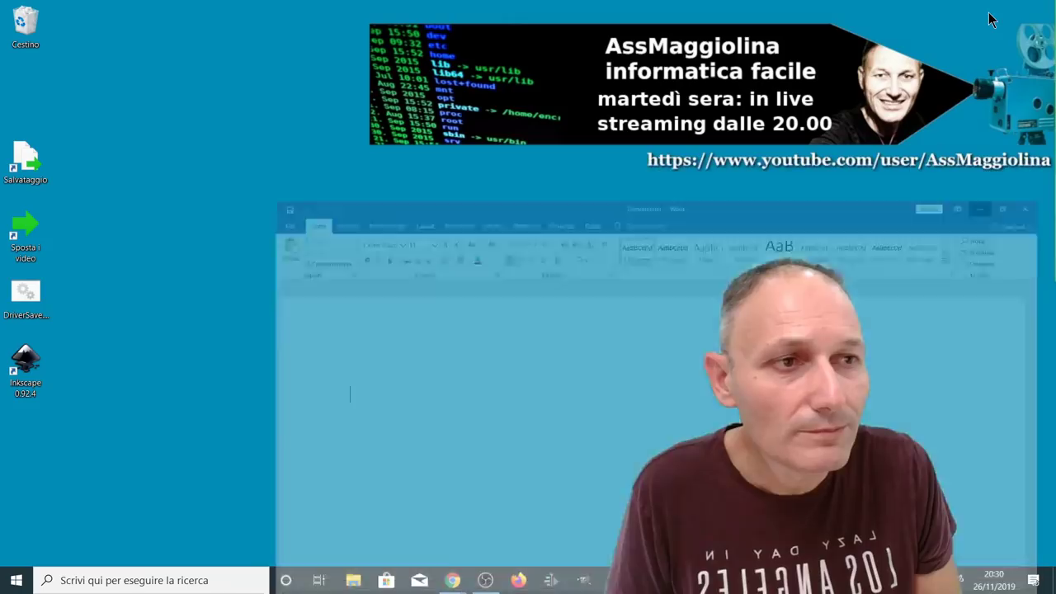
left_click(354, 578)
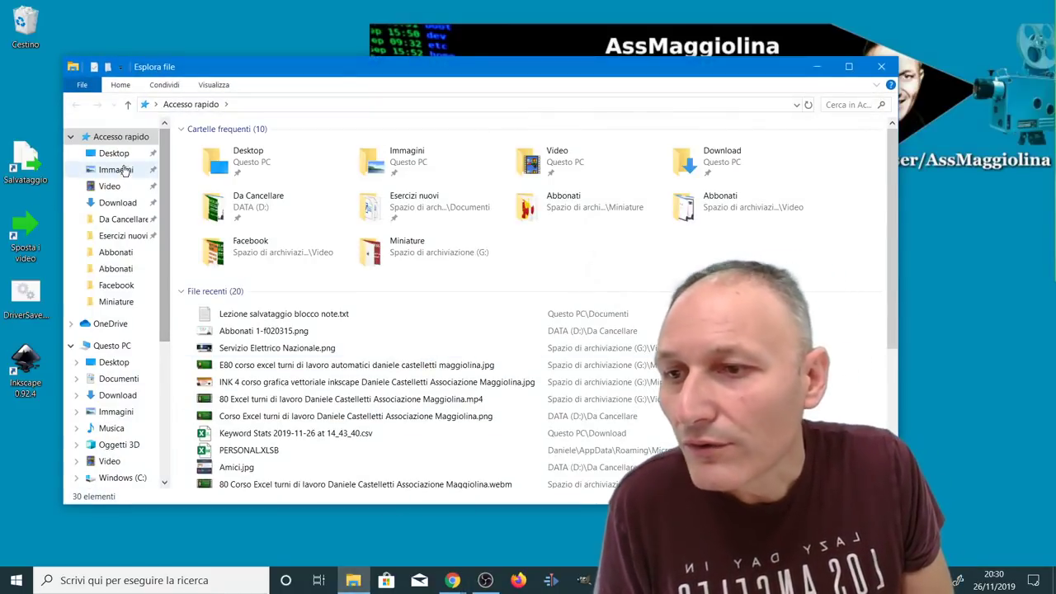
left_click(121, 220)
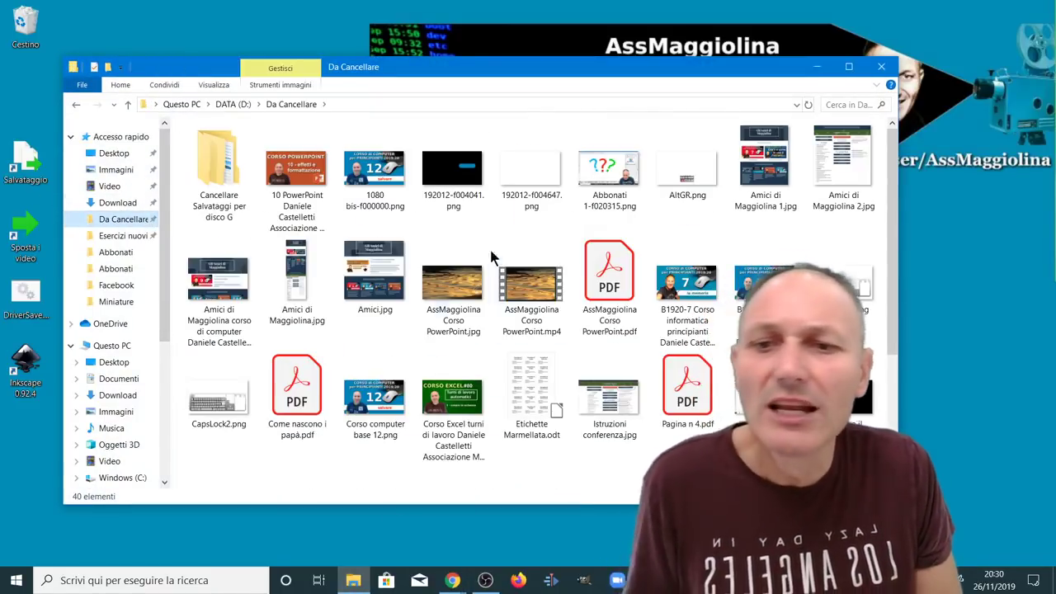
Step: Rename the image file "1080 bis-f000000.png" as "Maggiolina corso base", keeping the png extension
left_click(371, 208)
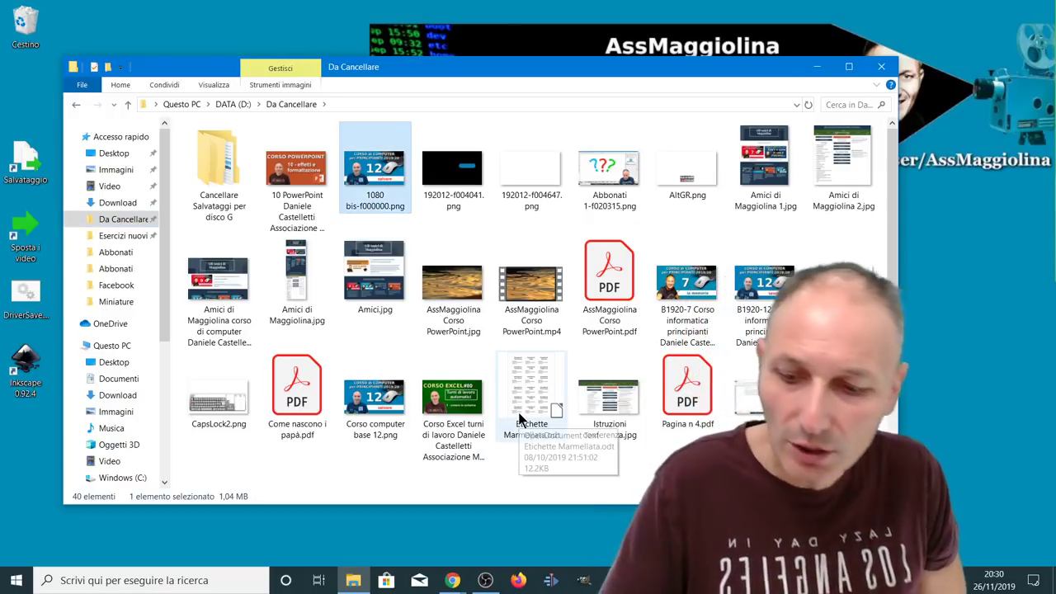
key("F2")
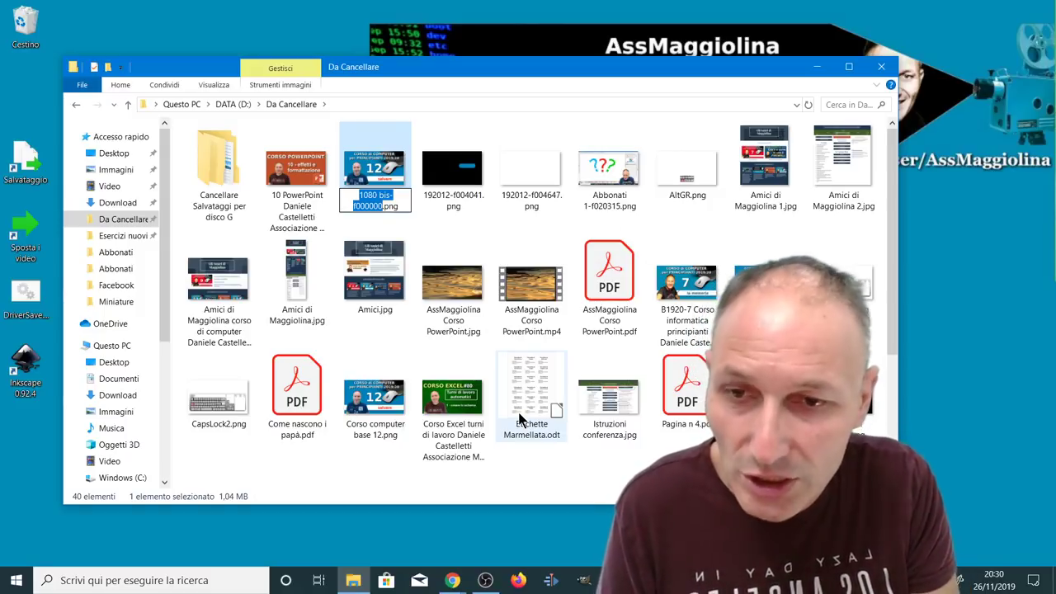
type("Maggio")
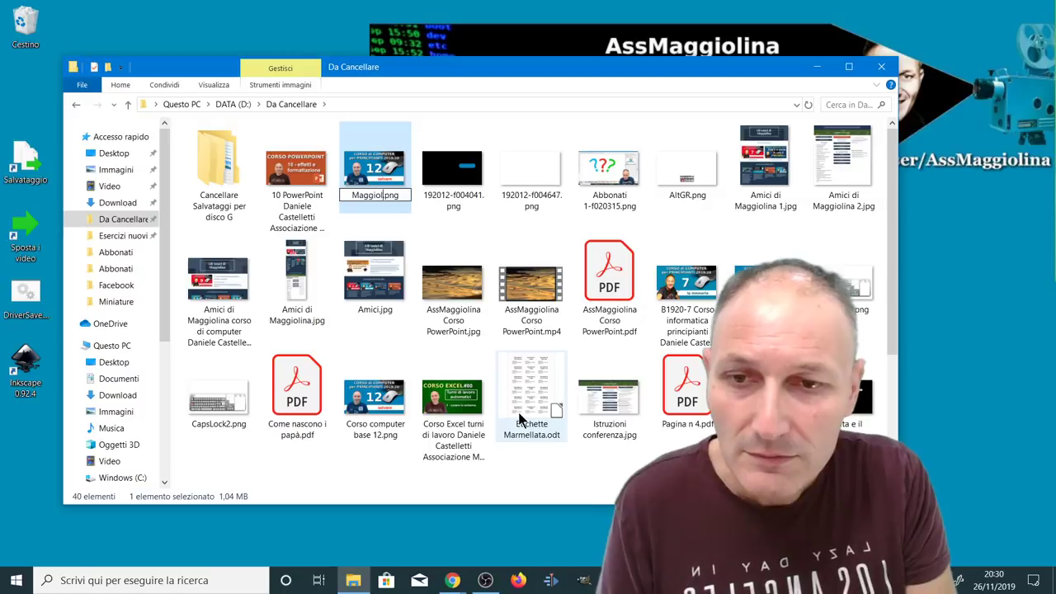
type("lina corso base")
key("Return")
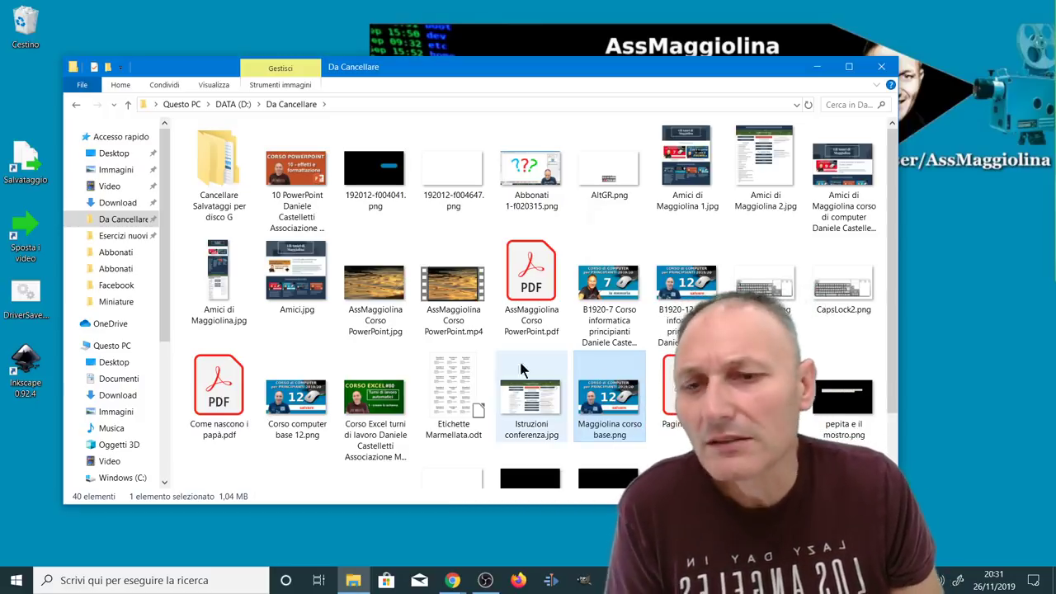
Step: Search the Da Cancellare folder for "Maggiolina" and clear the search to return to the folder's contents
mouse_move(509, 373)
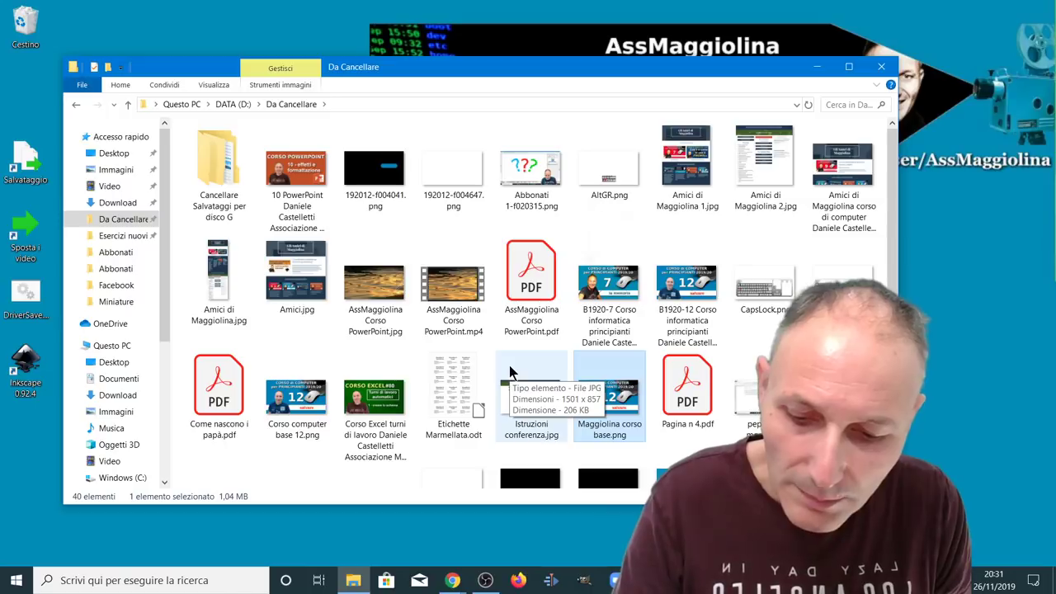
key("ctrl+f")
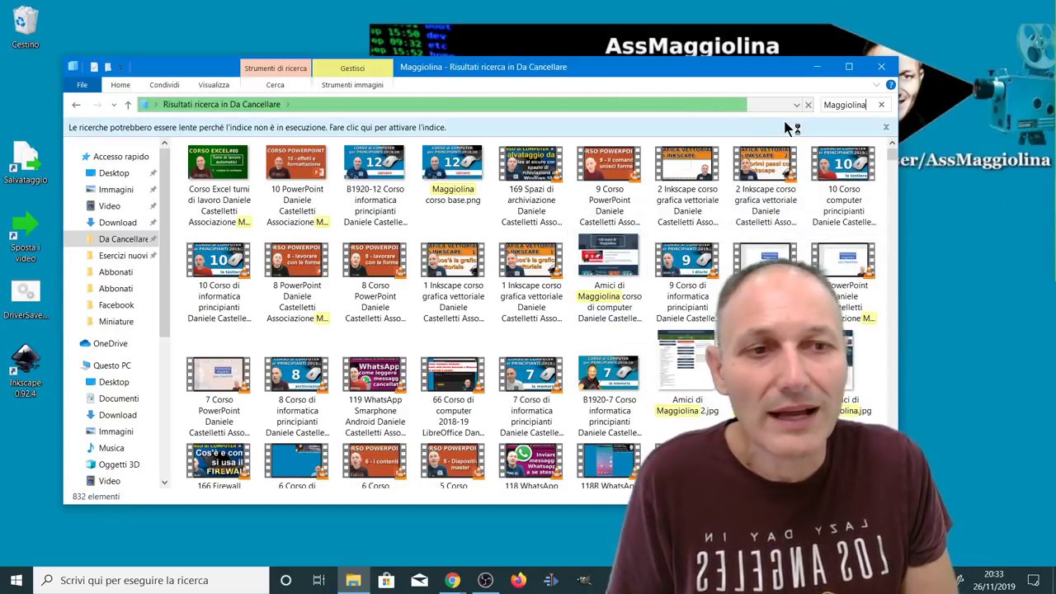
left_click(810, 105)
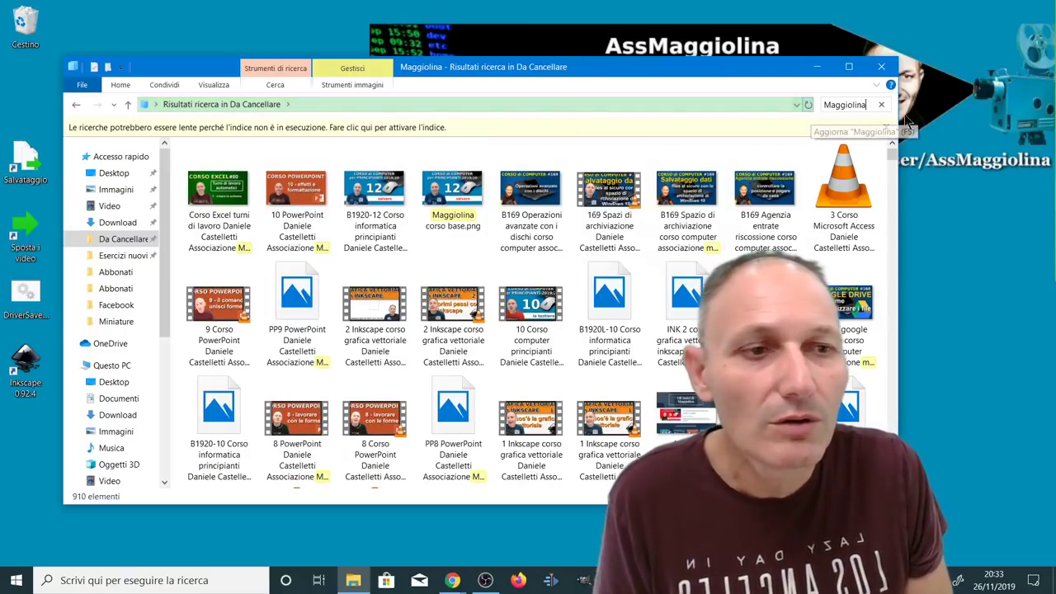
left_click(882, 104)
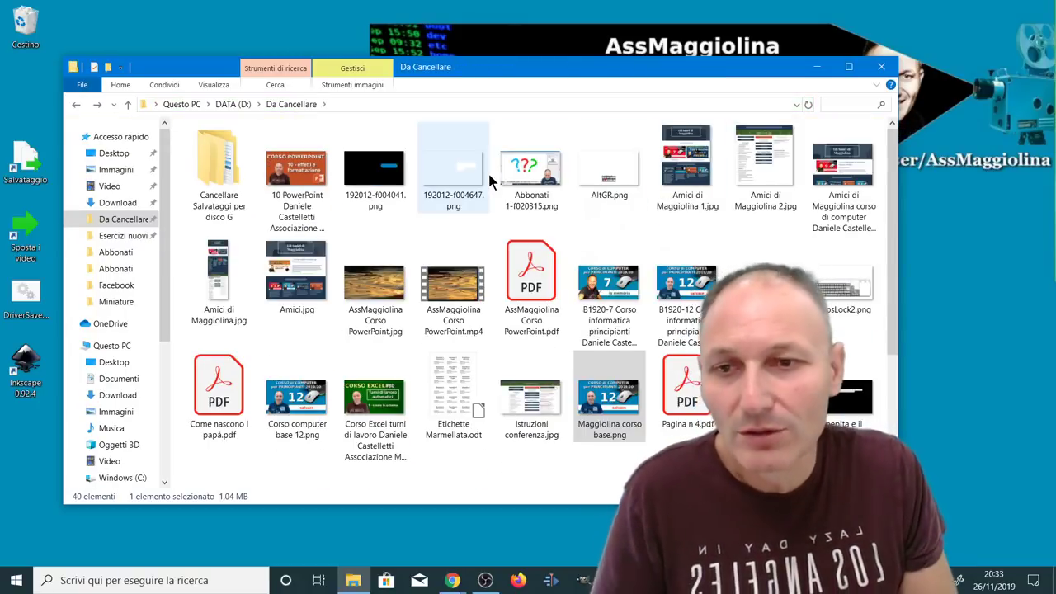
Step: Check the contents of the folder "Cancellare Salvataggi per disco G" and delete that folder permanently
double_click(221, 165)
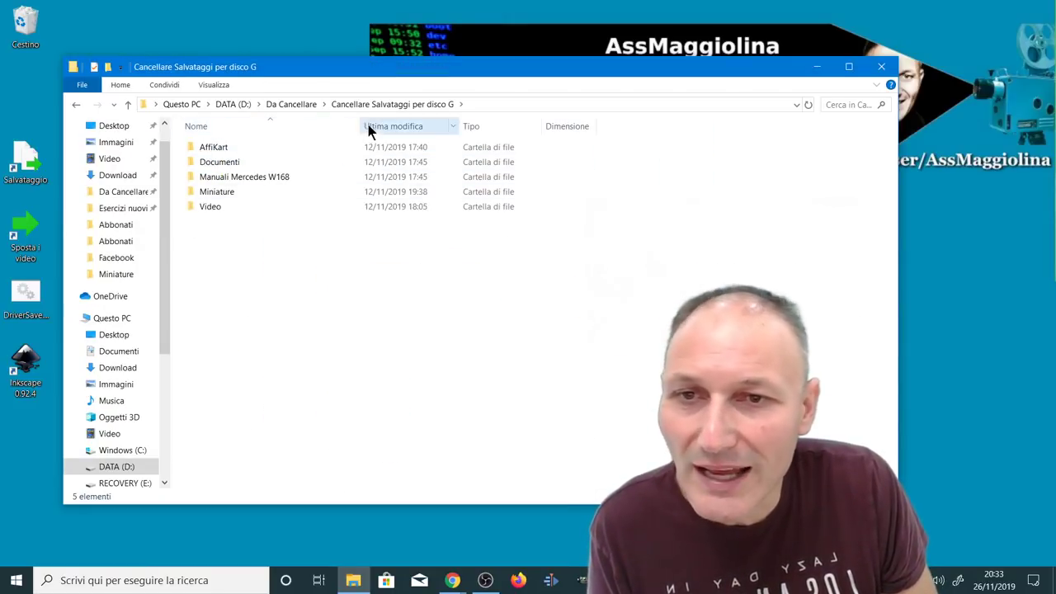
left_click(307, 109)
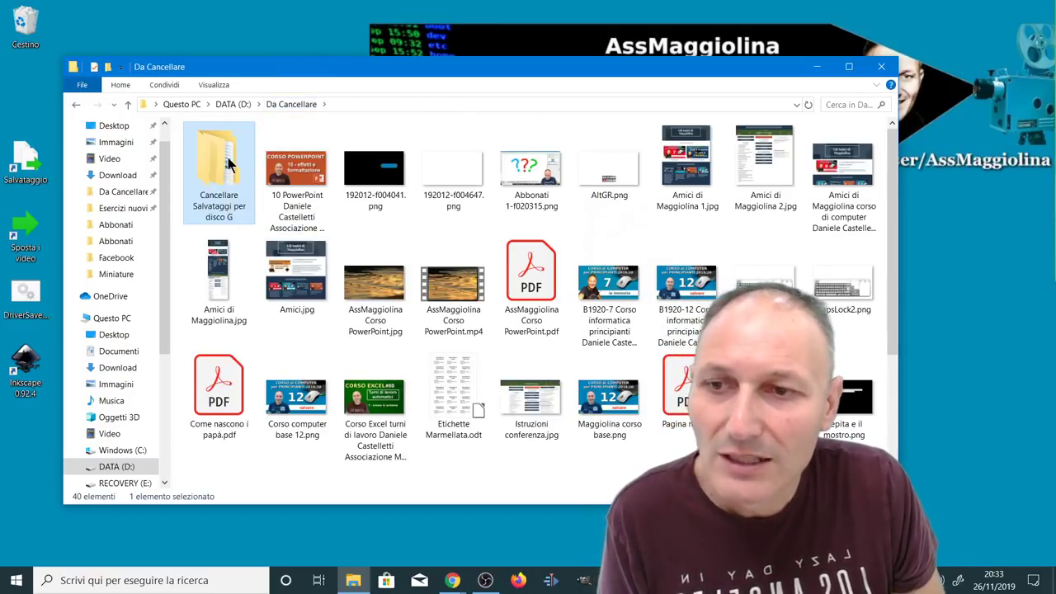
right_click(227, 159)
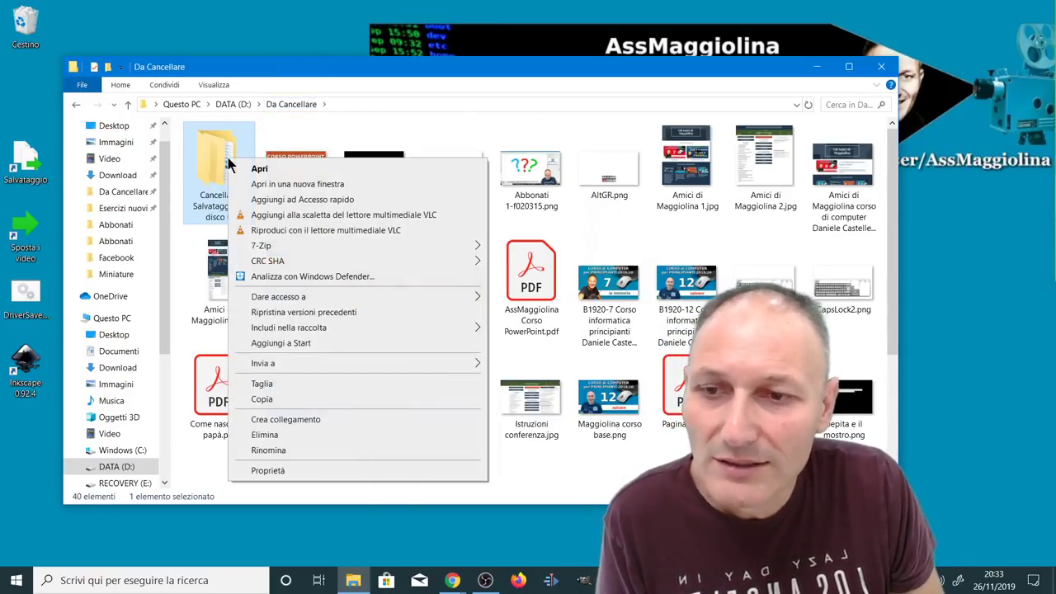
left_click(302, 426)
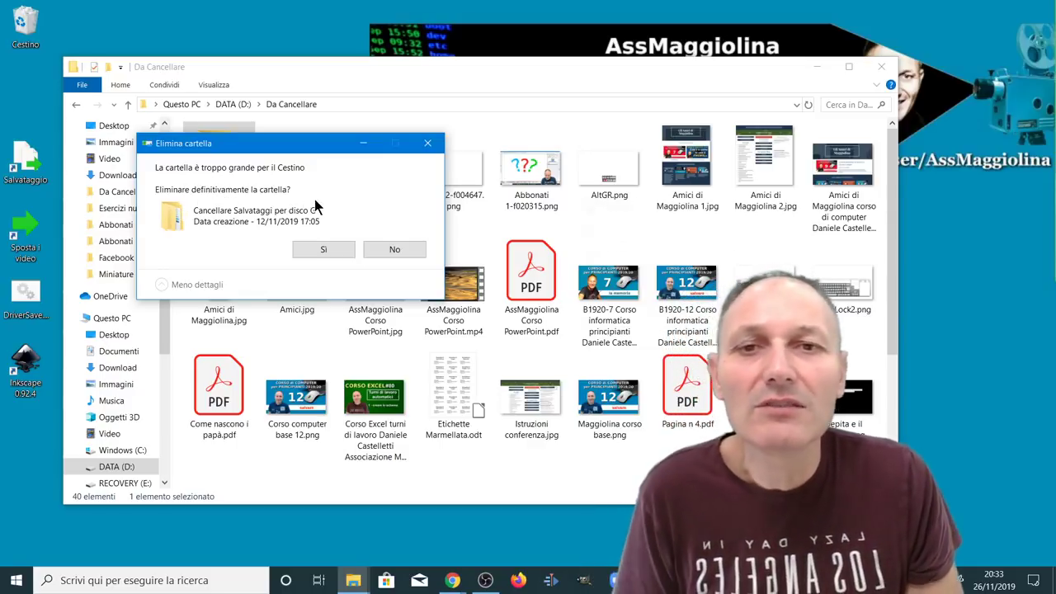
left_click(325, 250)
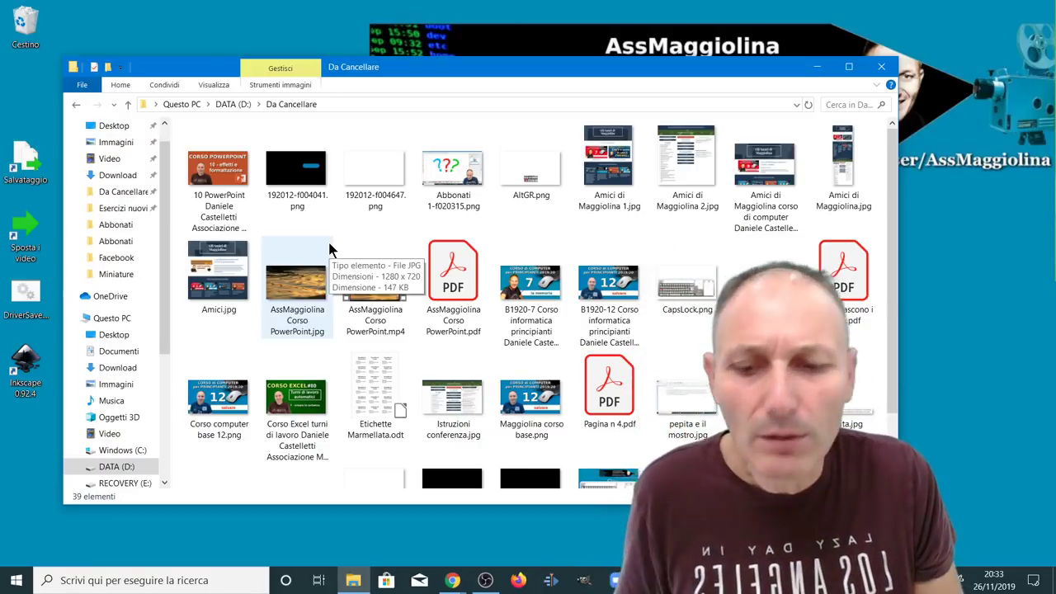
Step: Switch to the Amici AssMaggiolina page in Chrome, clear the previous term from the in-page search and close it
left_click(453, 580)
left_click(367, 511)
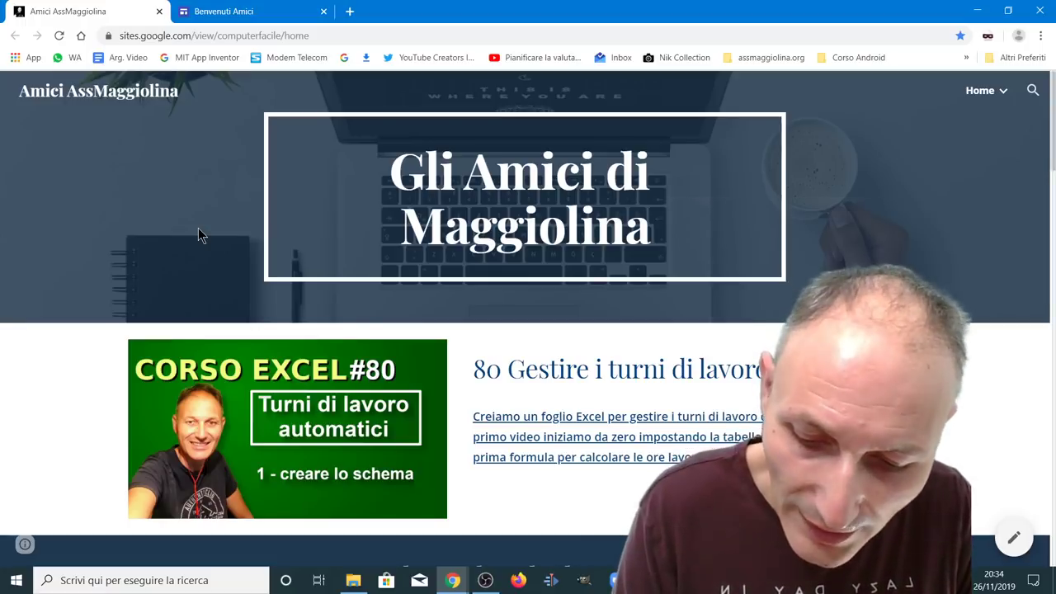
key("ctrl+f")
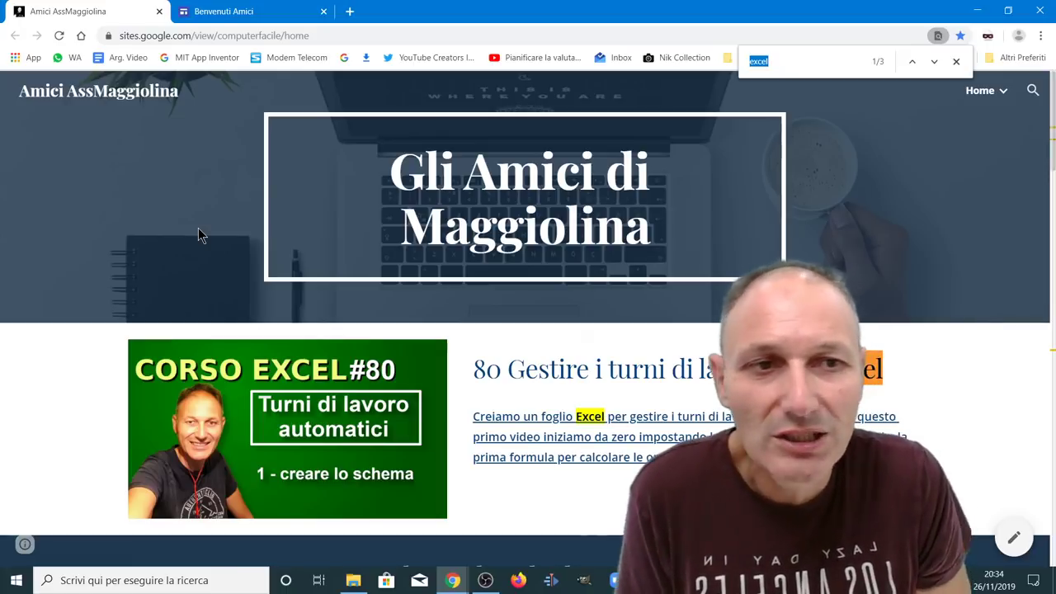
key("BackSpace")
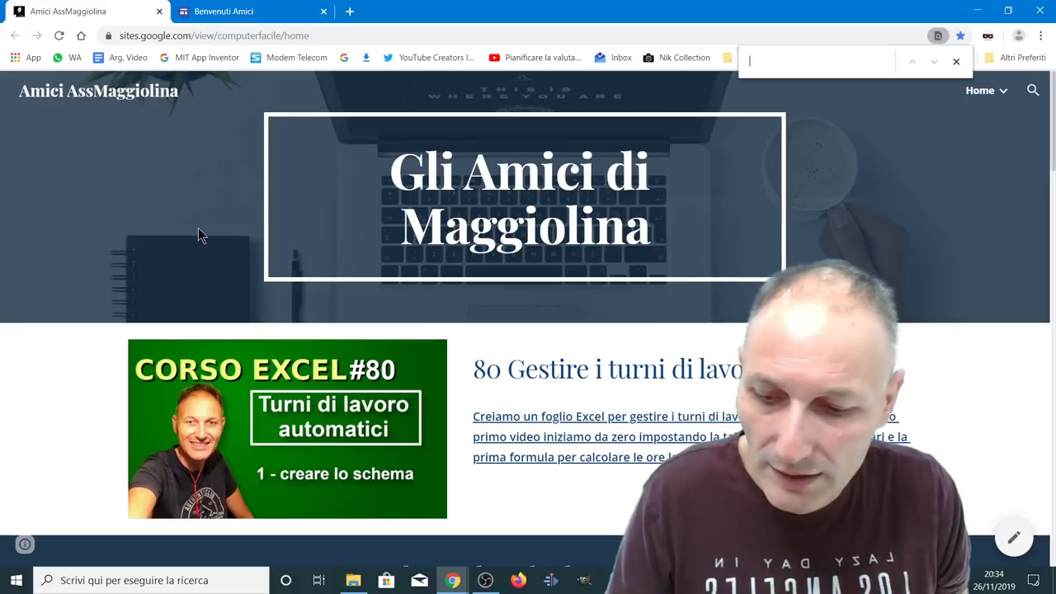
key("Escape")
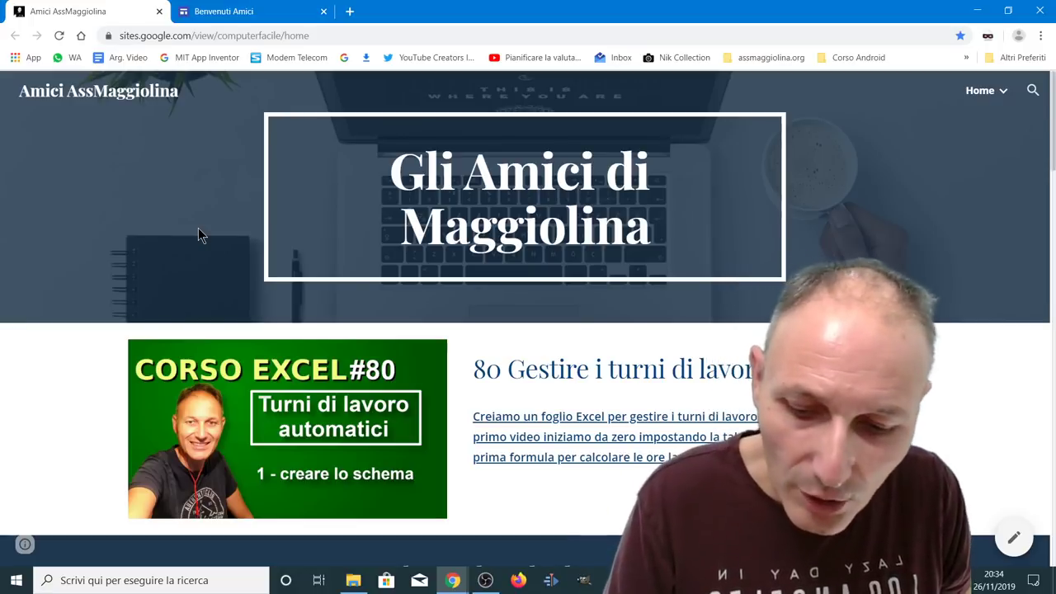
Step: Find "excel" on the web page and cycle through all its matches back to the first one
key("ctrl+f")
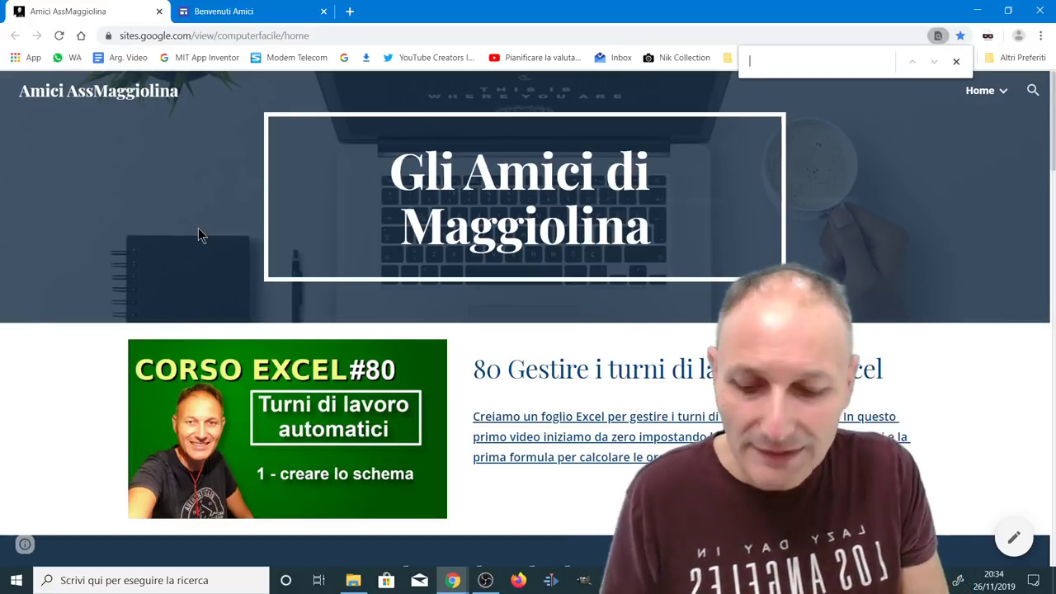
type("excel")
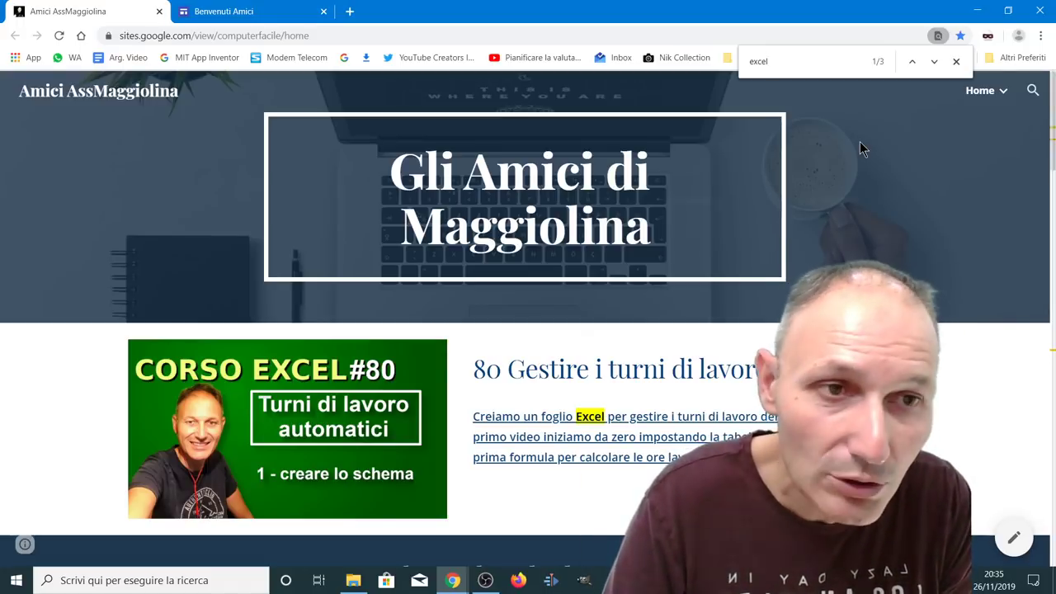
key("Return")
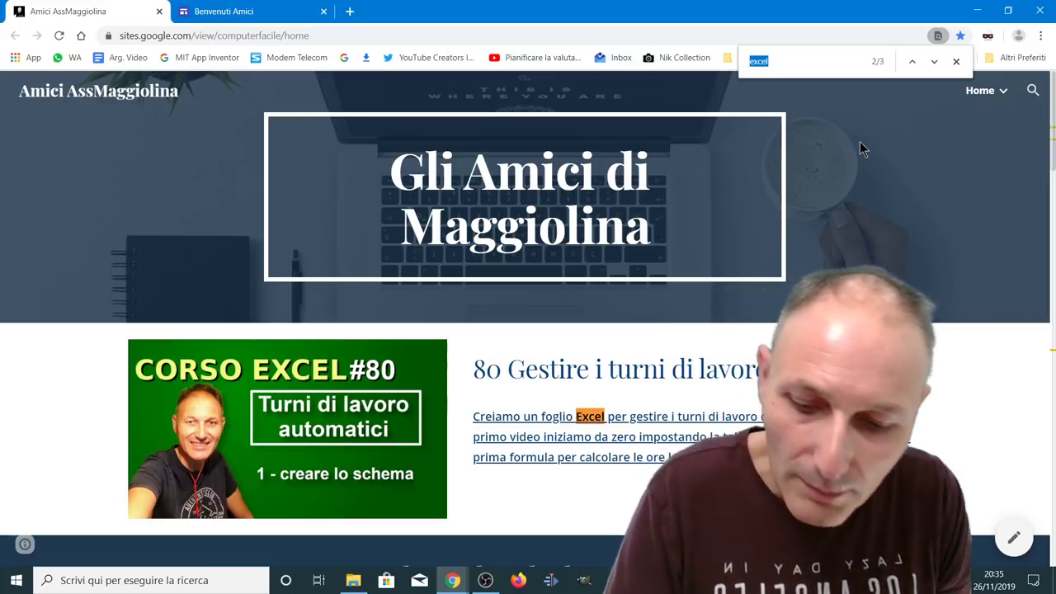
key("Return")
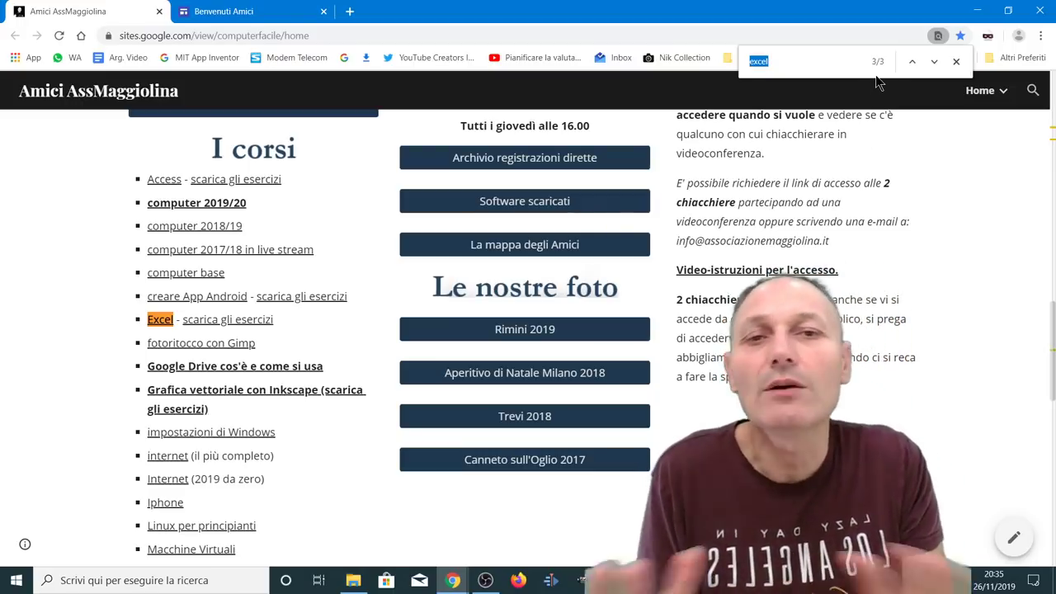
key("Return")
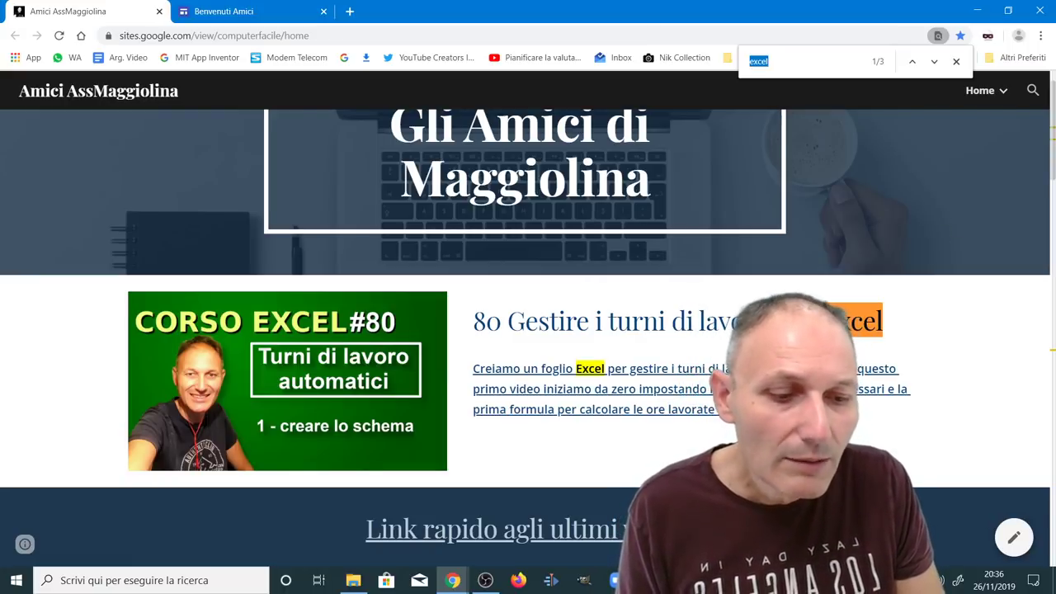
Step: Switch to Word and open the recent document "ANTIBIOTICO no f.doc"
key("alt+Tab")
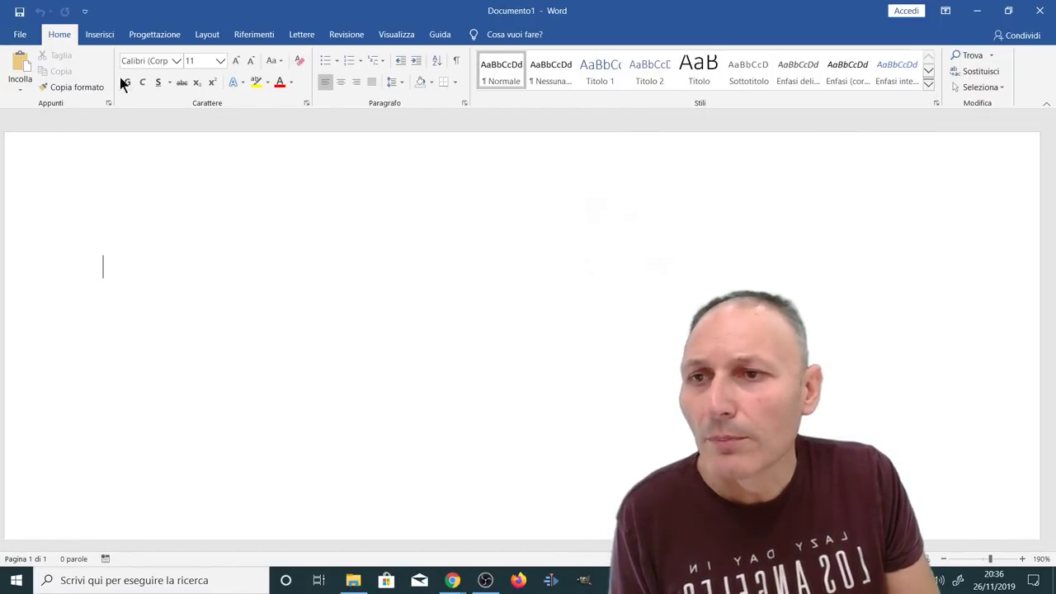
left_click(19, 34)
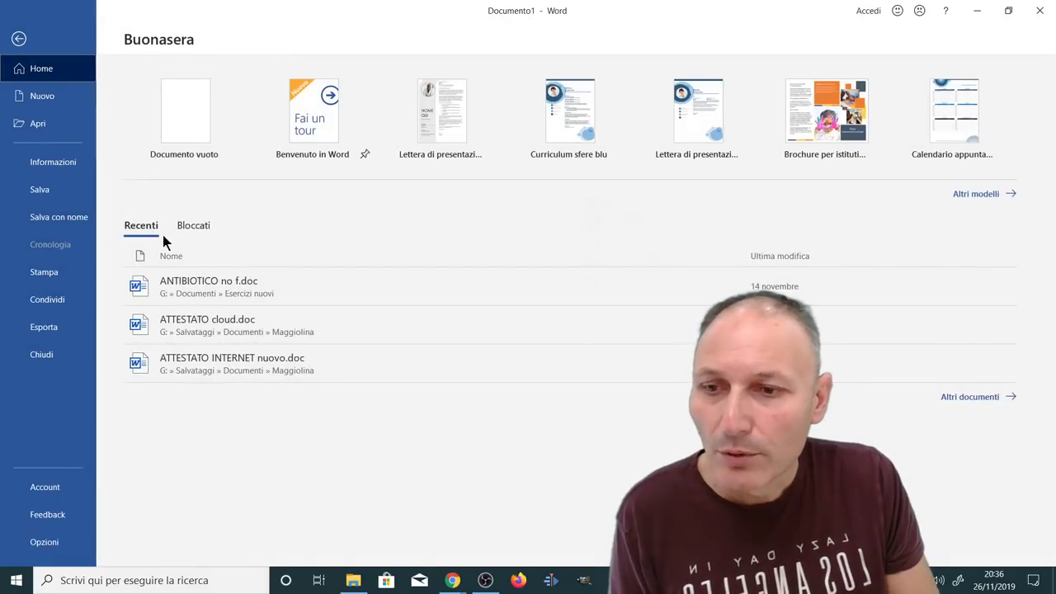
left_click(175, 282)
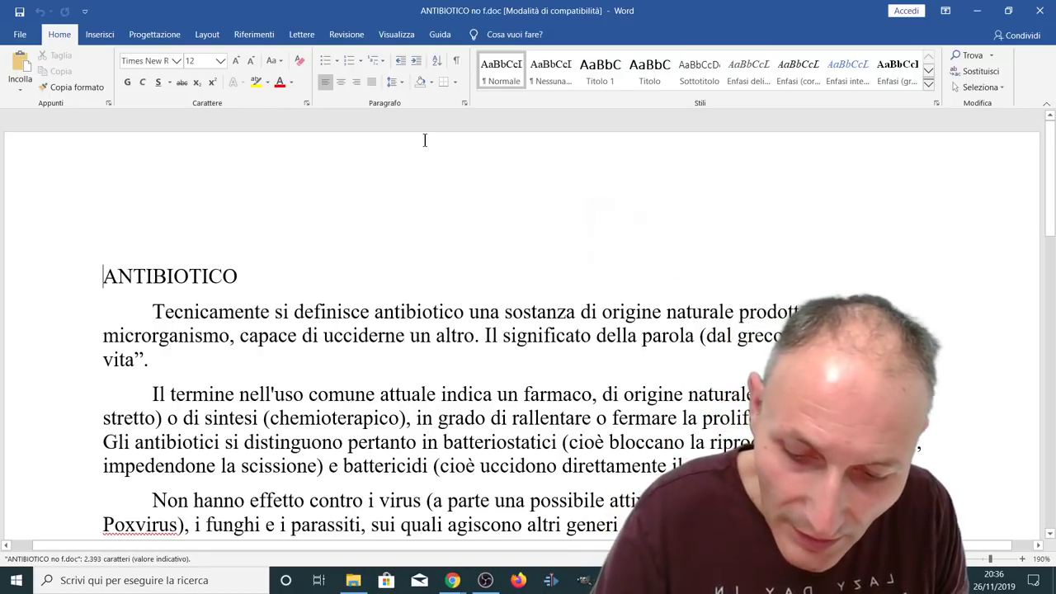
key("F3")
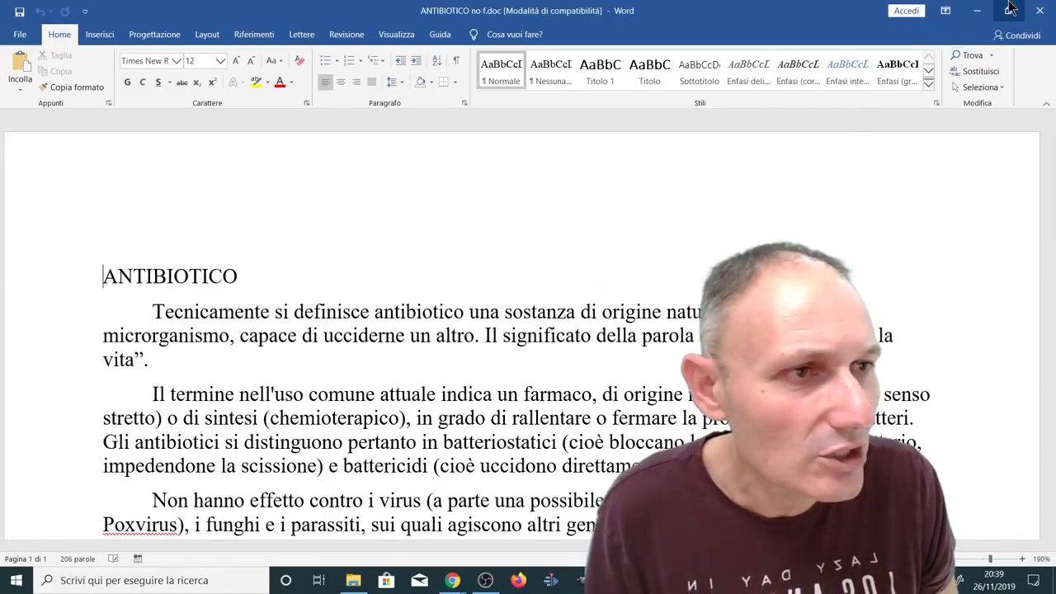
Step: Switch to LibreOffice Writer, open "Lezione salvataggio blocco note.txt" from Documenti and try to expand the word "Lezione" as AutoText
left_click(977, 11)
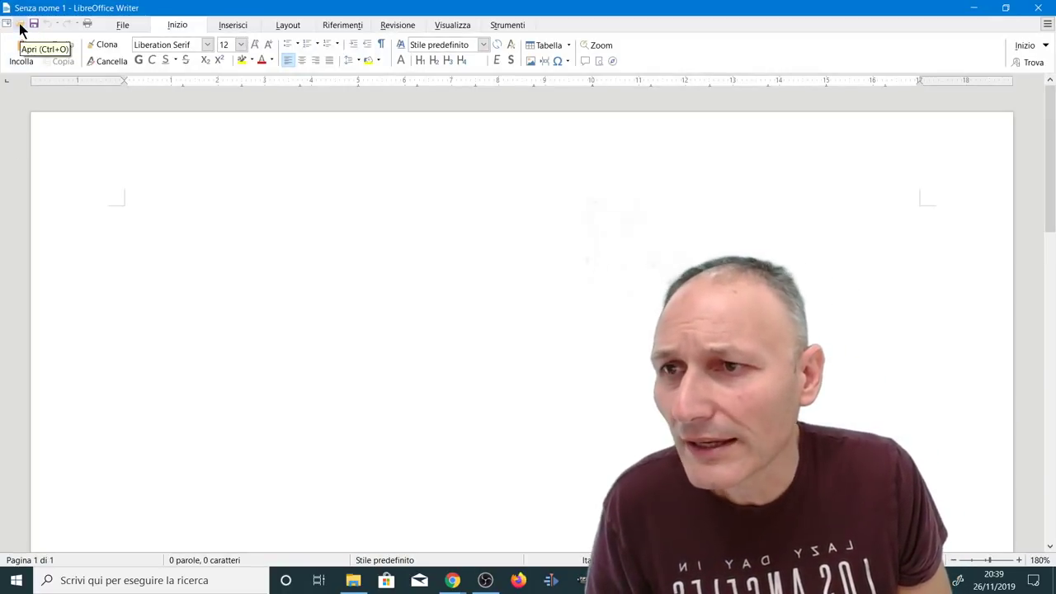
left_click(121, 27)
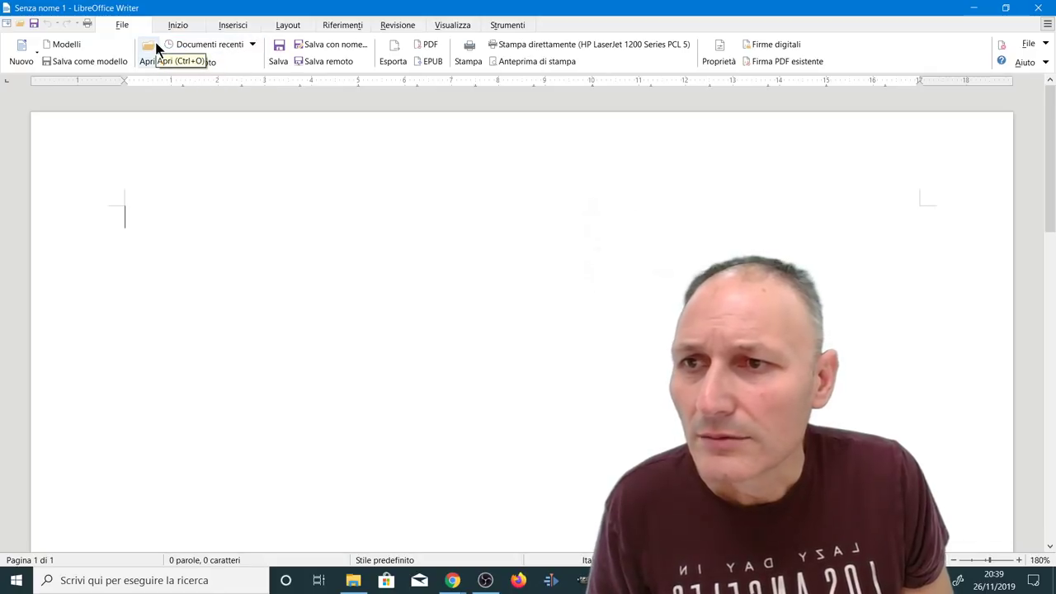
left_click(150, 48)
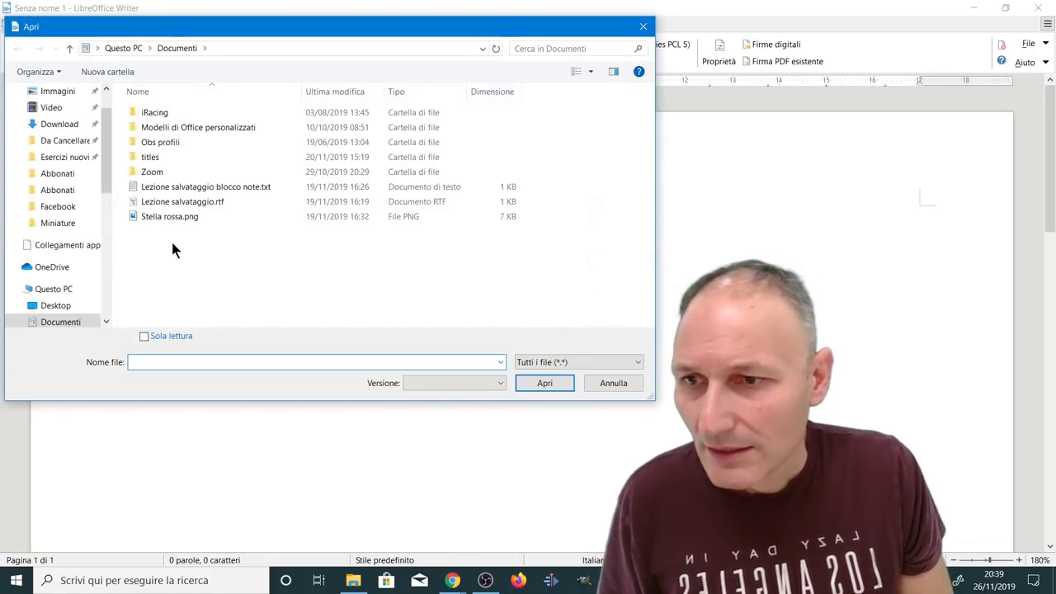
left_click(157, 189)
double_click(158, 195)
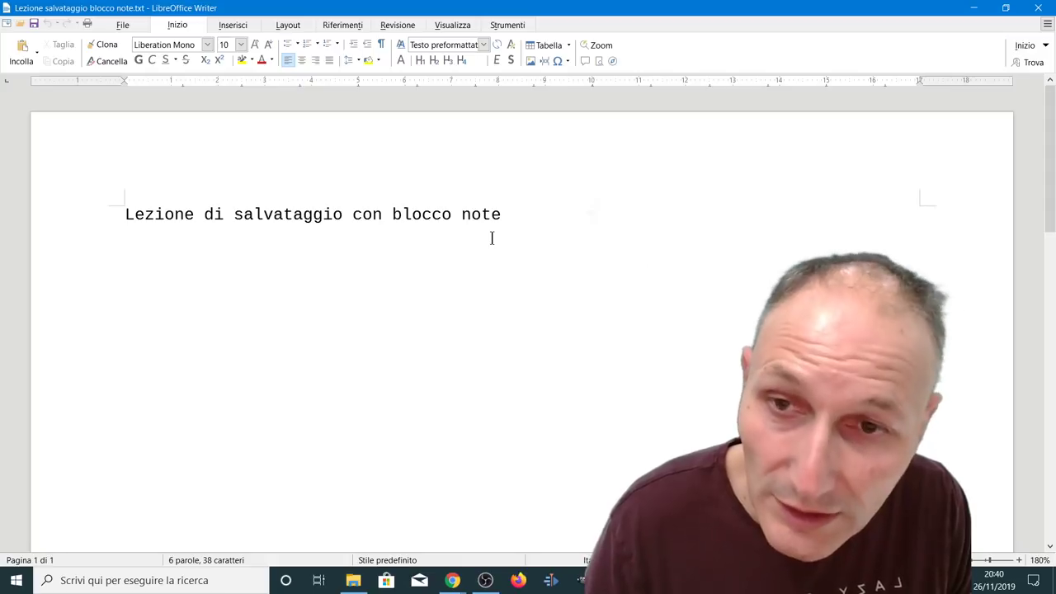
key("F3")
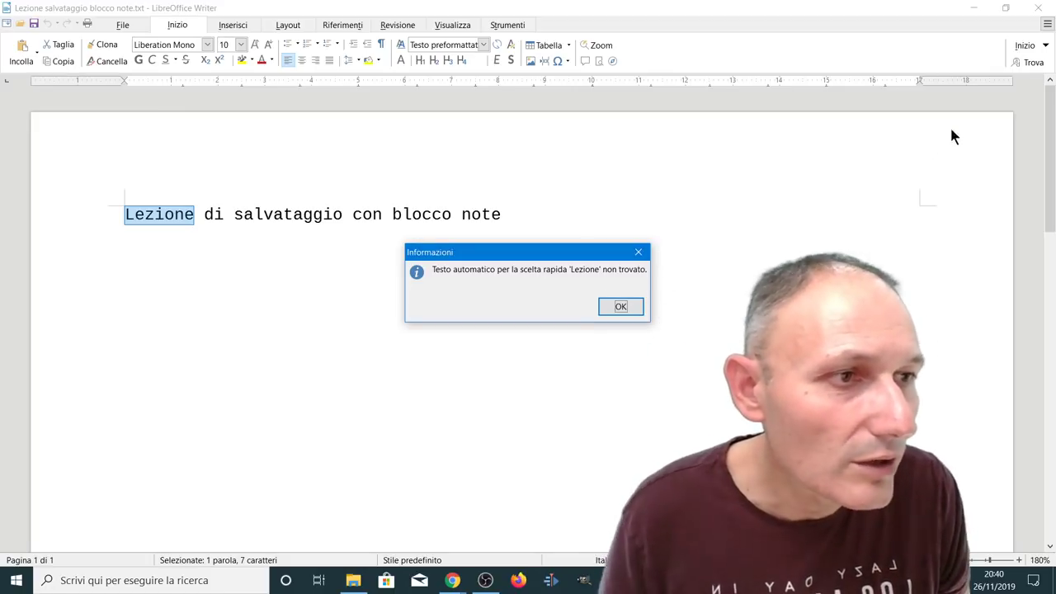
Step: Dismiss the AutoText notice, deselect the word "Lezione" and minimise LibreOffice Writer
left_click(620, 307)
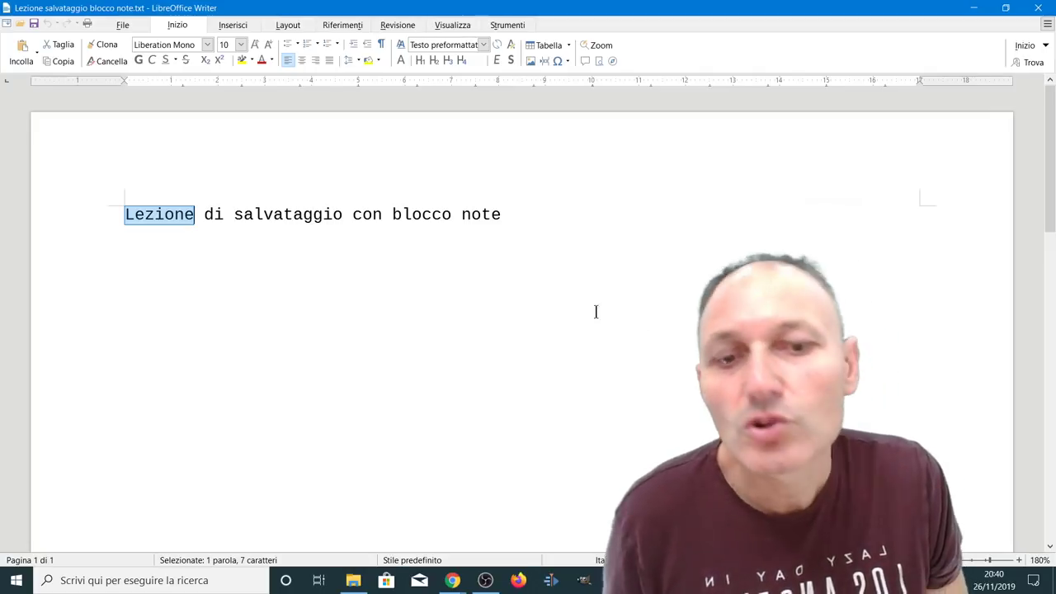
left_click(194, 215)
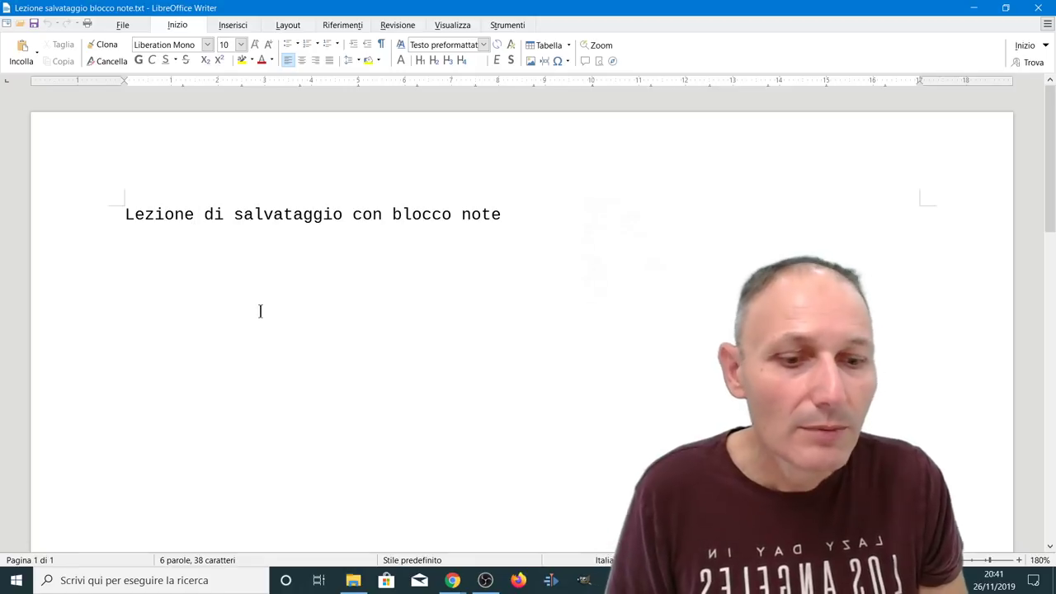
left_click(972, 10)
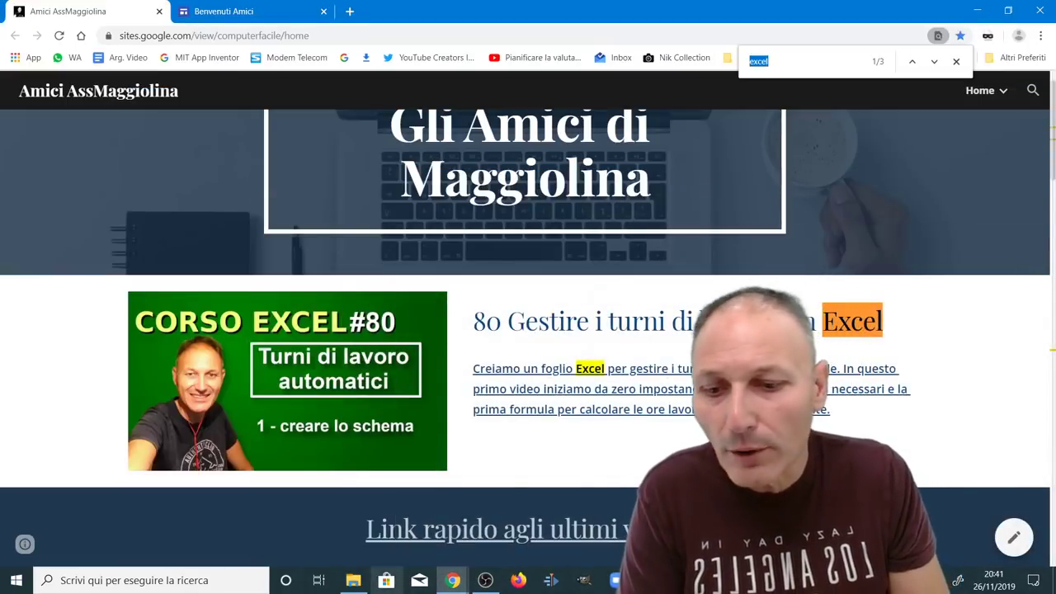
Step: Show the ribbon's key tips in the Da Cancellare folder in File Explorer, and return to Chrome to close the in-page search
left_click(353, 580)
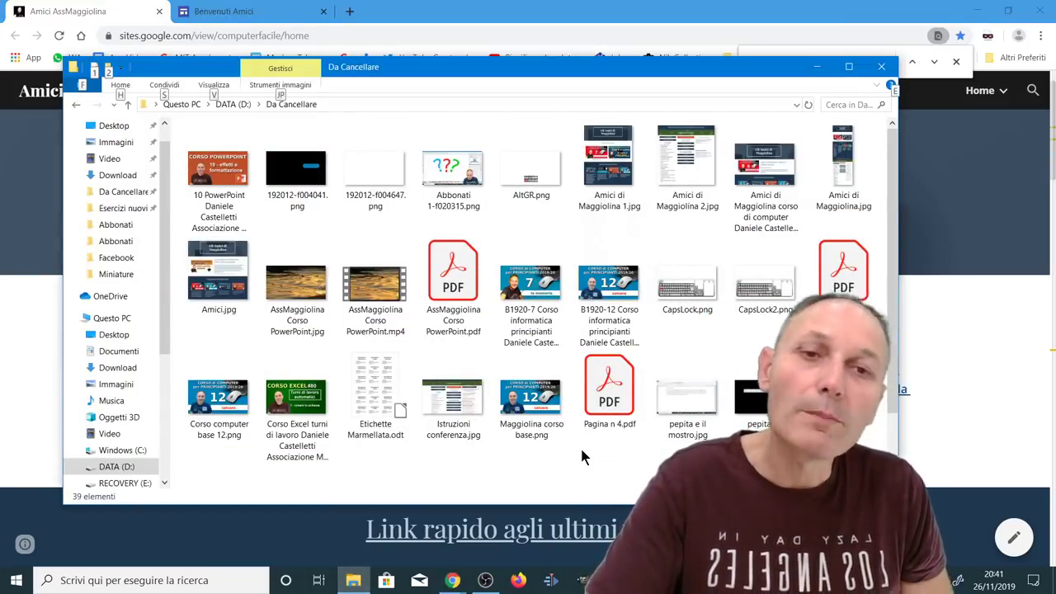
key("alt")
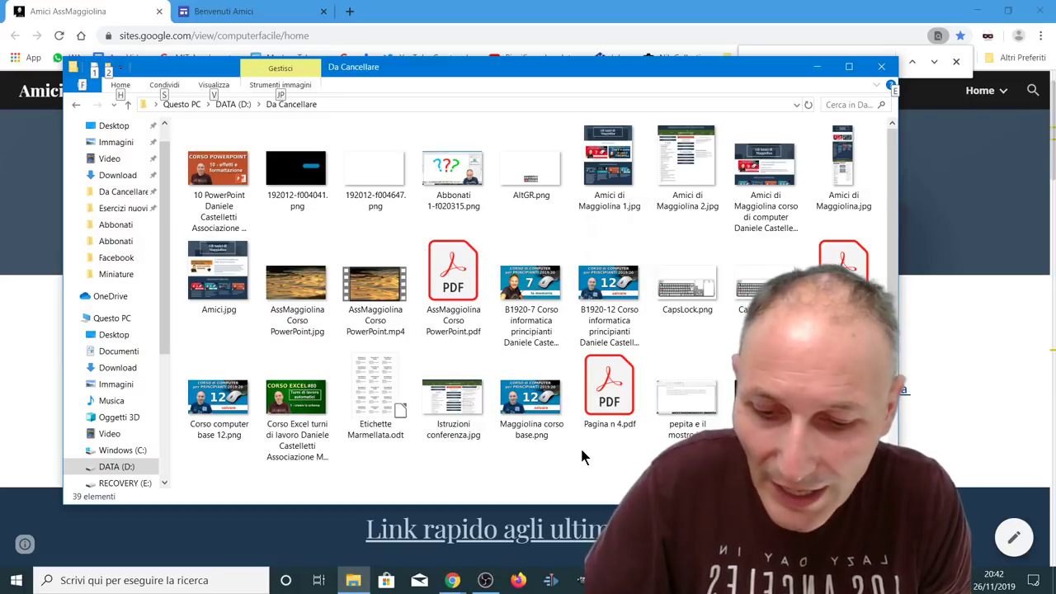
key("alt+Tab")
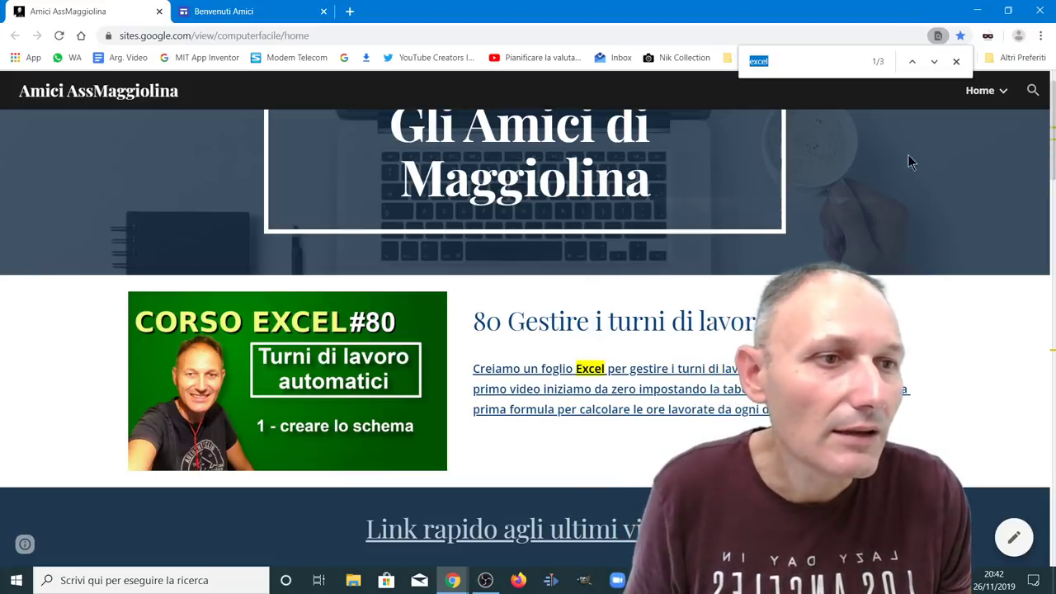
left_click(957, 61)
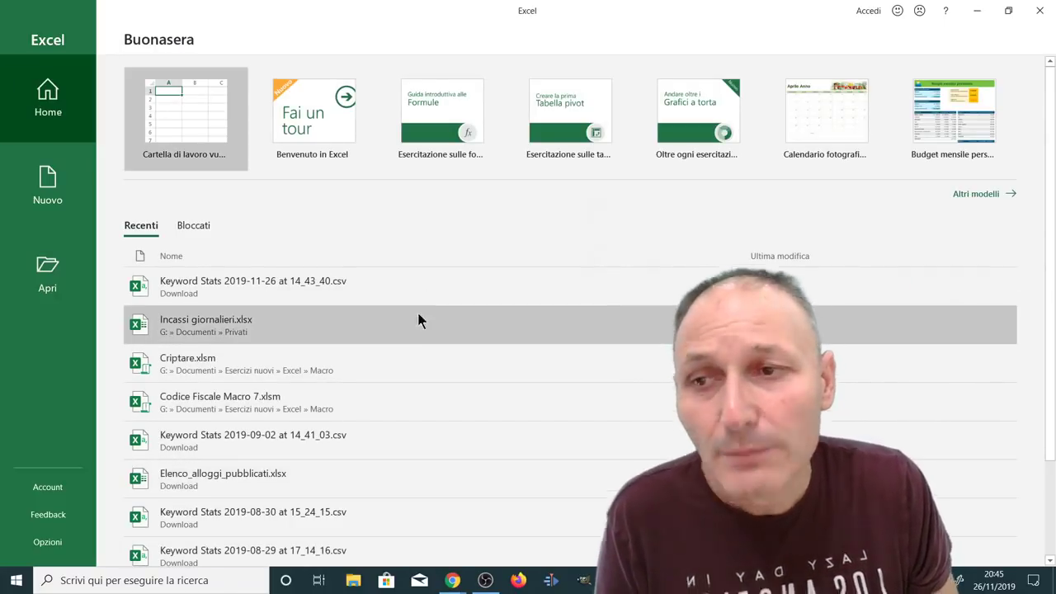
Step: Create a blank workbook in Excel, select cell H4 and create a second blank workbook
left_click(163, 92)
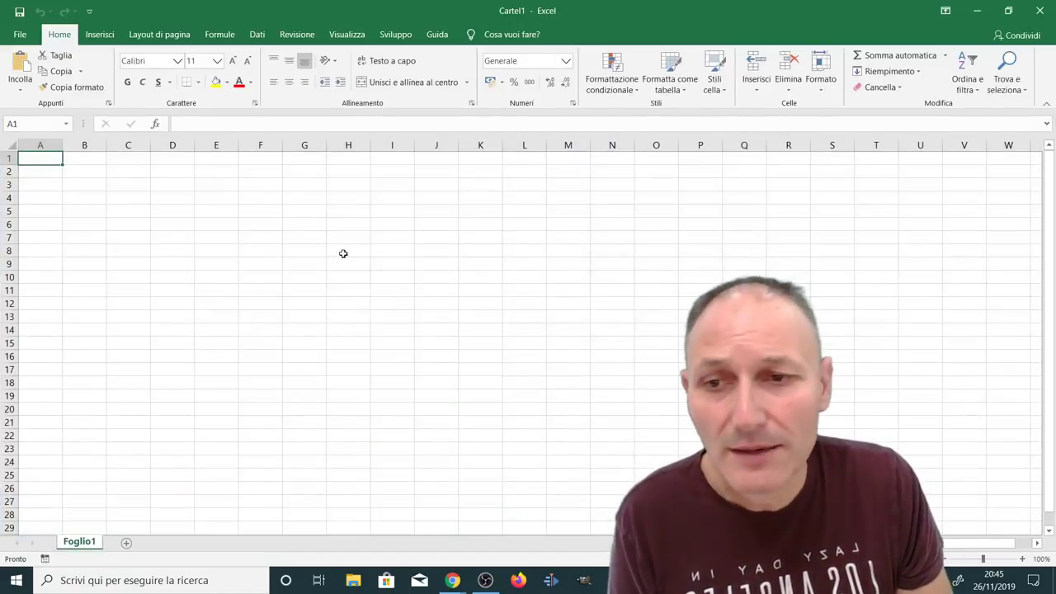
left_click(347, 196)
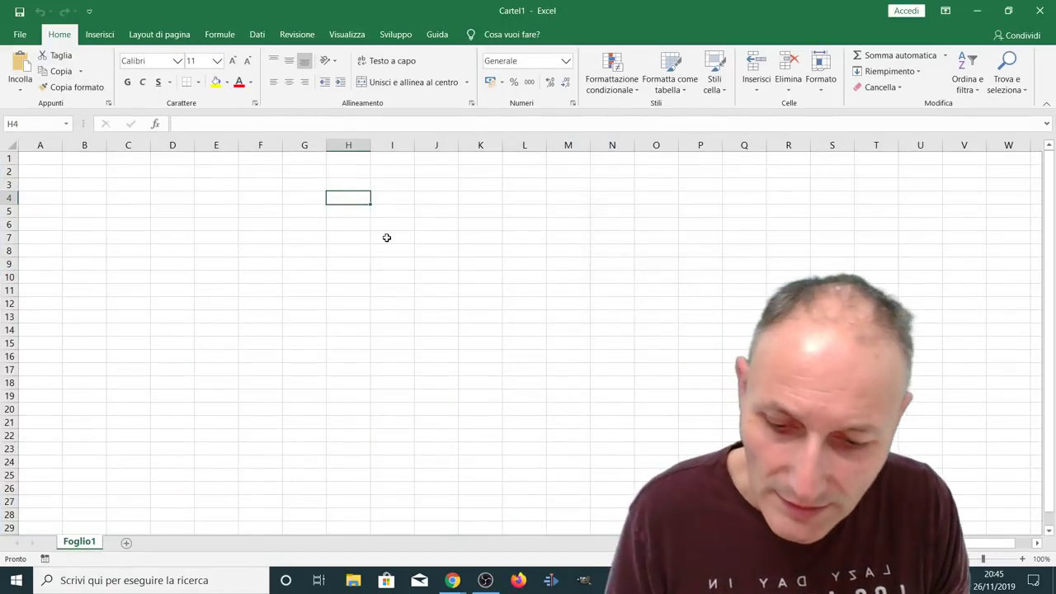
key("ctrl+n")
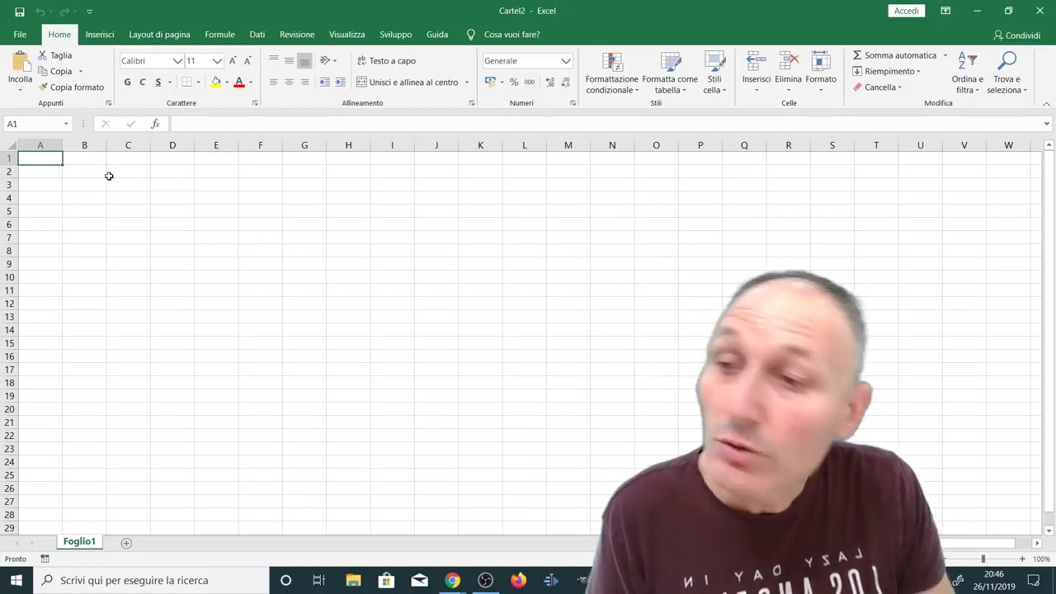
Step: Start the formula "=a" in cell H5 to show the function suggestions, and dismiss the suggestion list
left_click(333, 209)
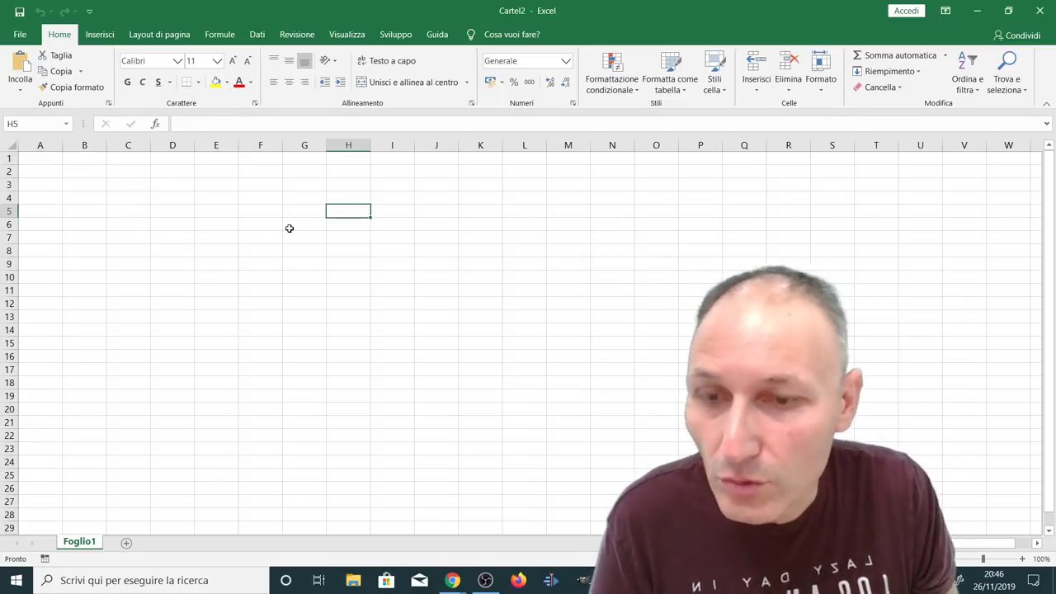
type("=")
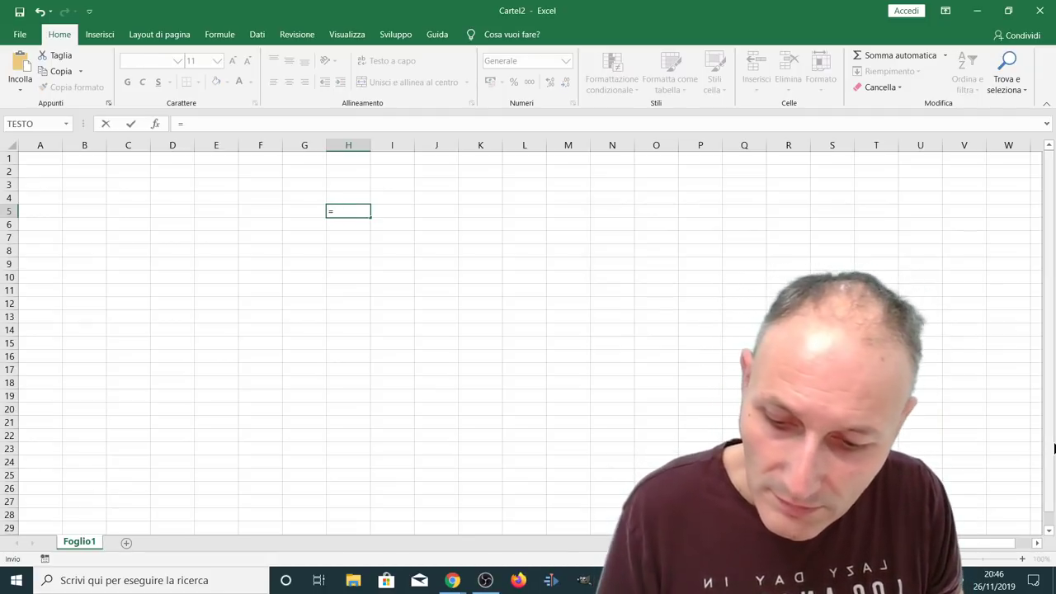
type("a")
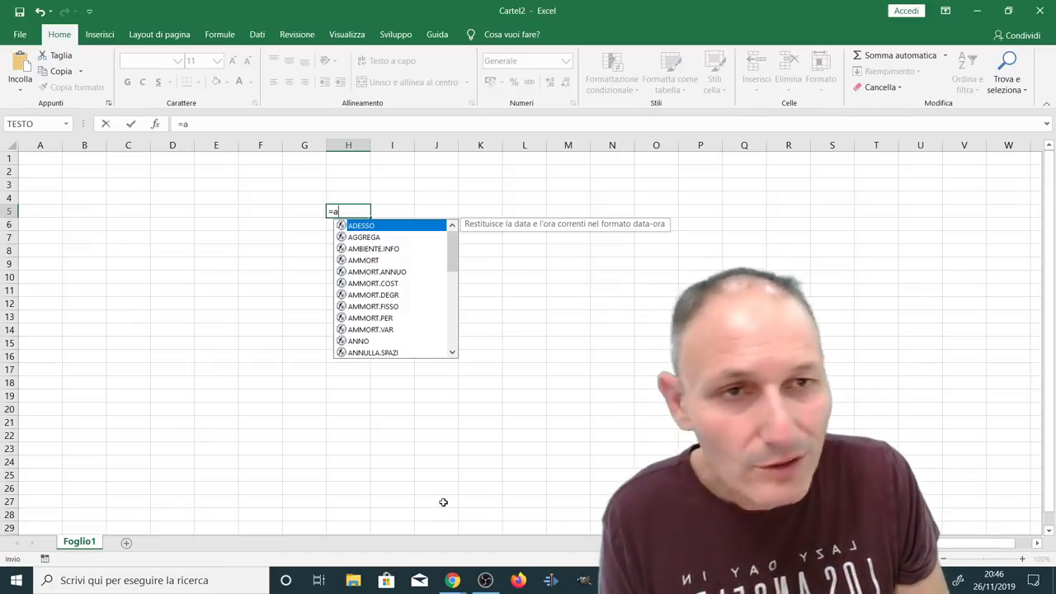
key("Escape")
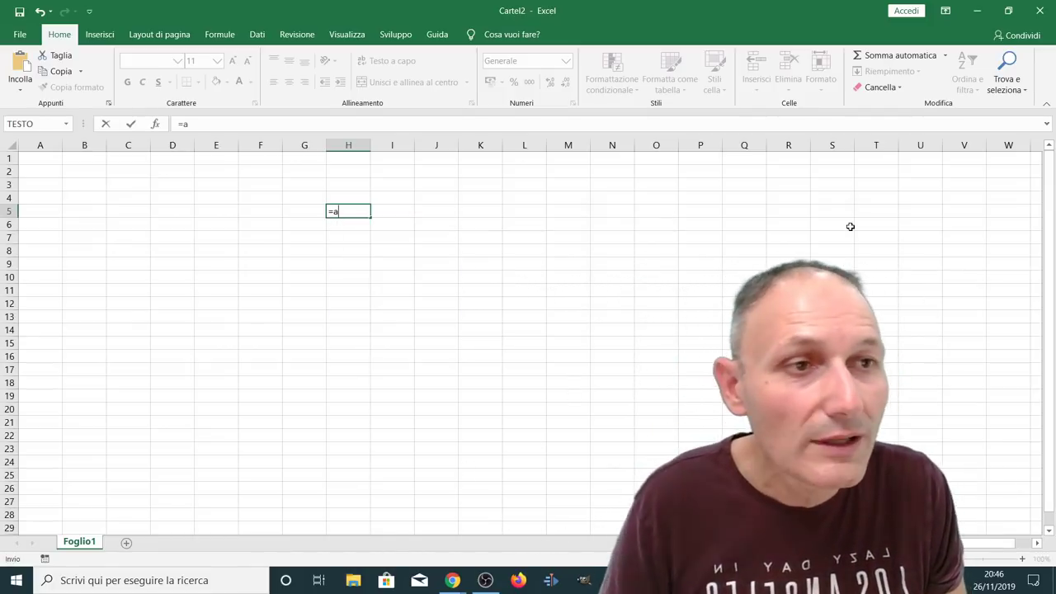
Step: Close the second workbook without saving its changes and close the remaining blank workbook
left_click(1041, 10)
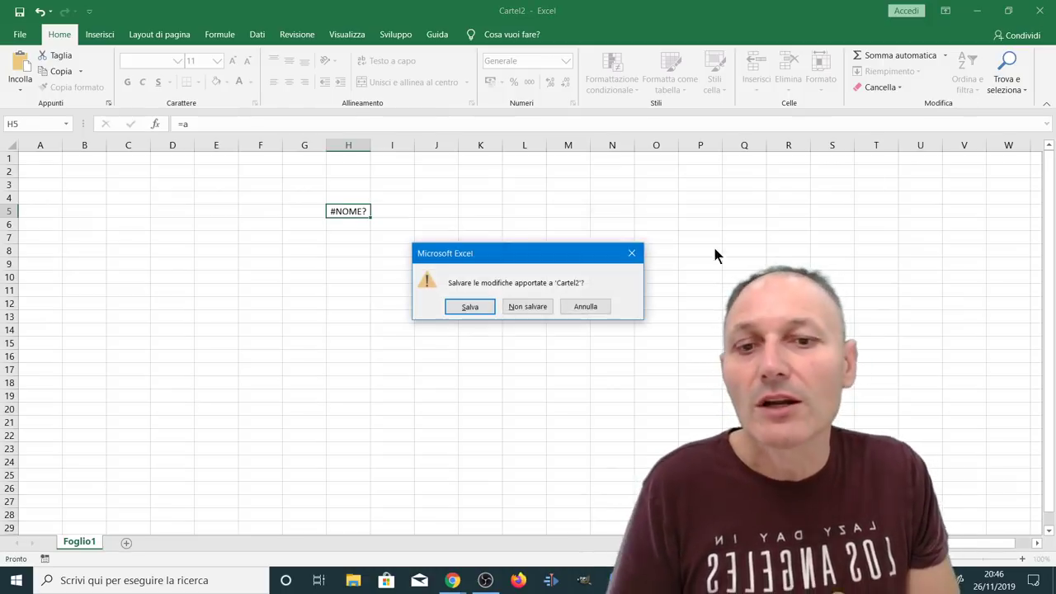
left_click(520, 311)
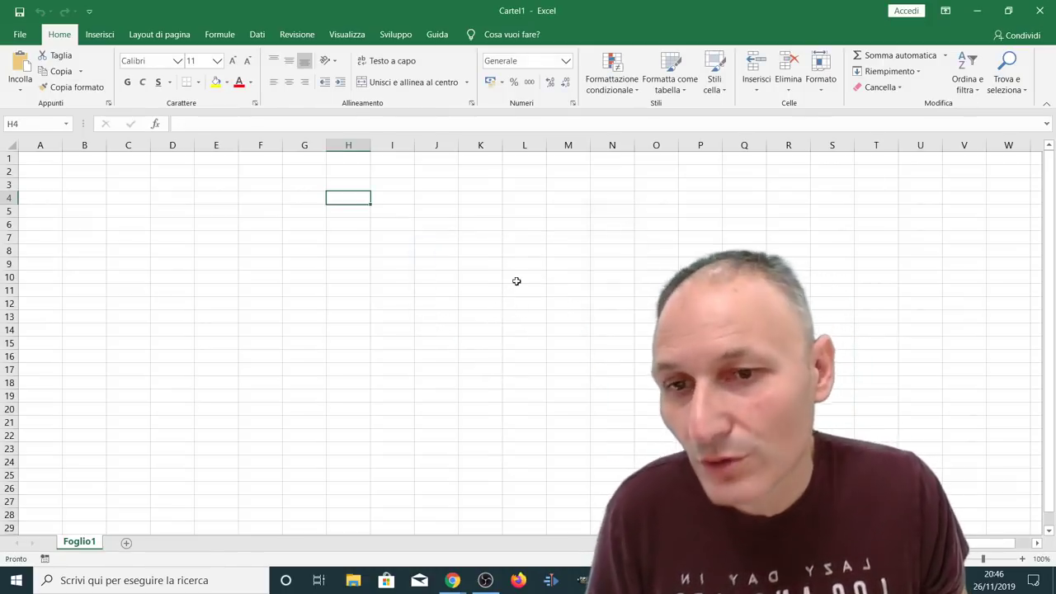
left_click(1038, 10)
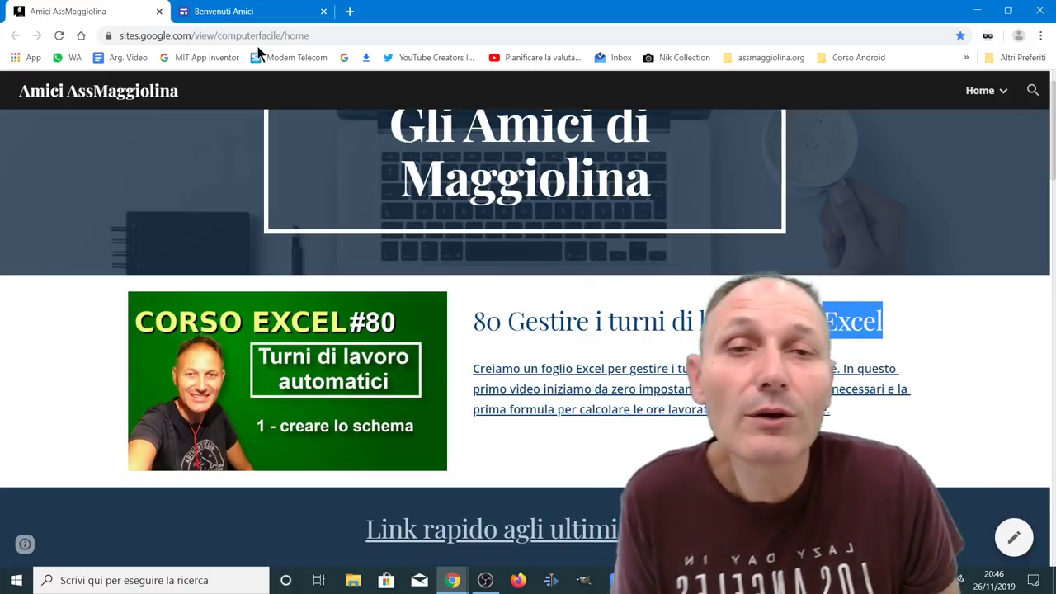
Step: Switch between the Benvenuti Amici and Amici AssMaggiolina pages in Chrome and close the Benvenuti Amici page
left_click(259, 14)
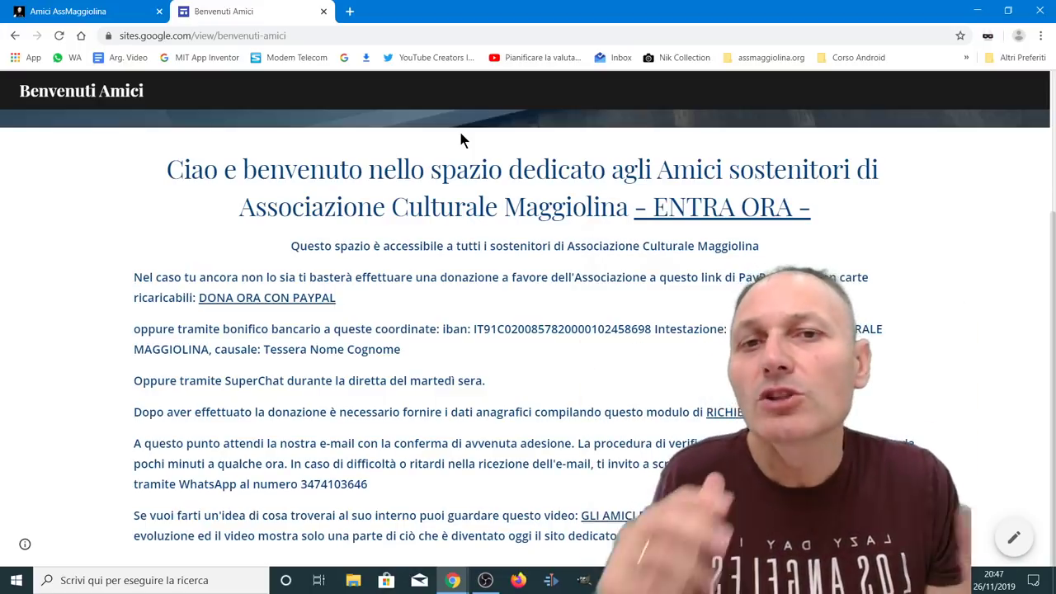
left_click(130, 11)
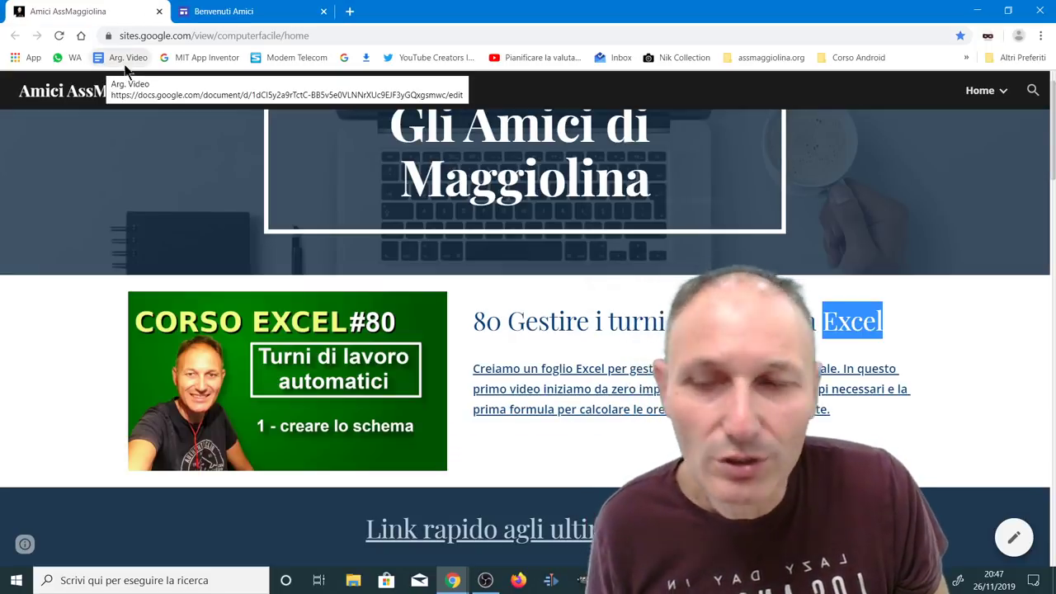
left_click(212, 20)
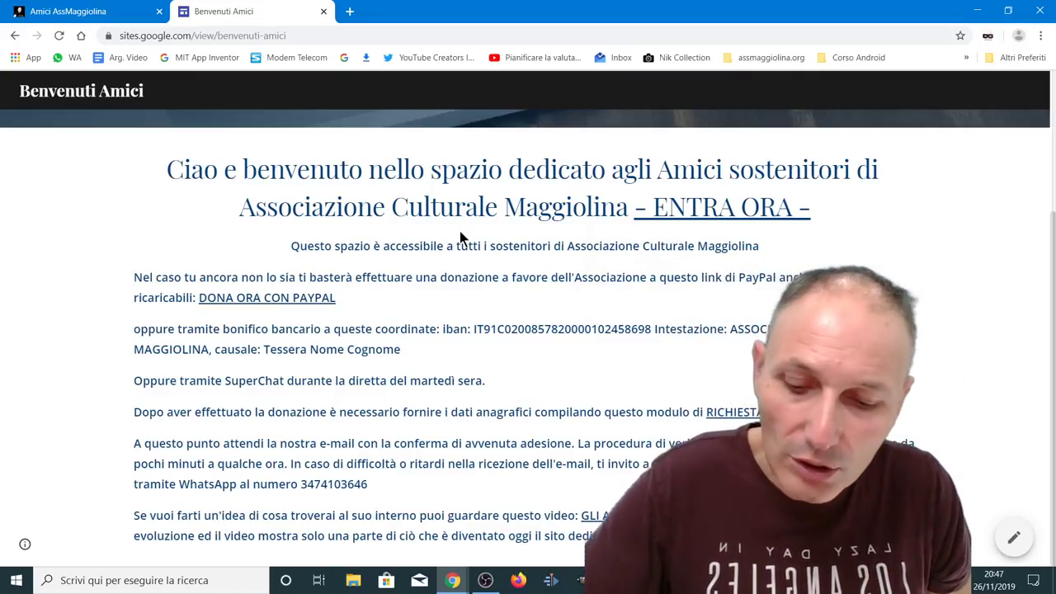
key("ctrl+w")
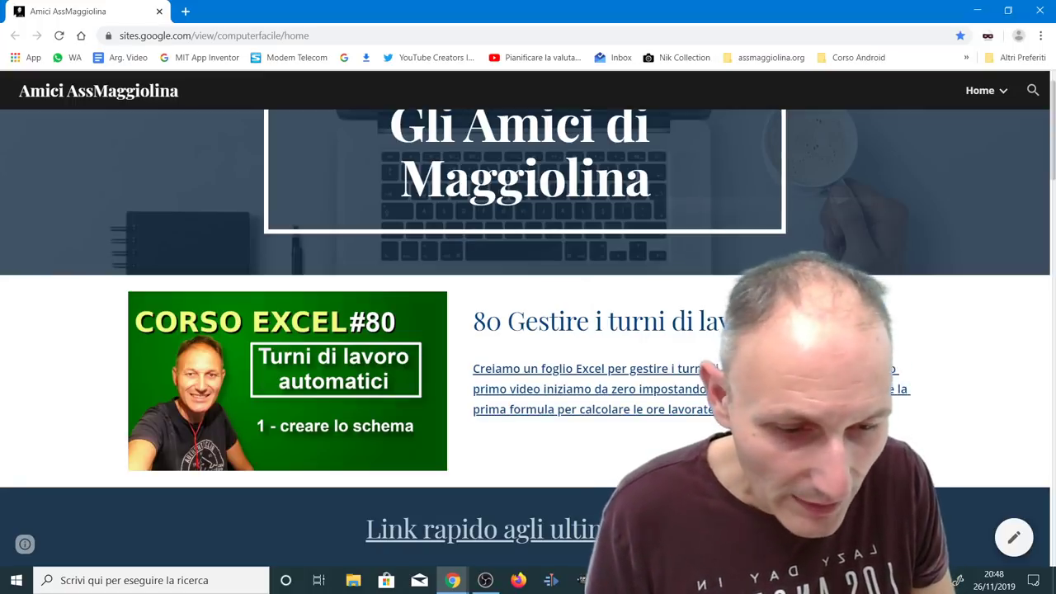
Step: Switch to Excel, create a blank workbook and select cell F4
left_click(618, 580)
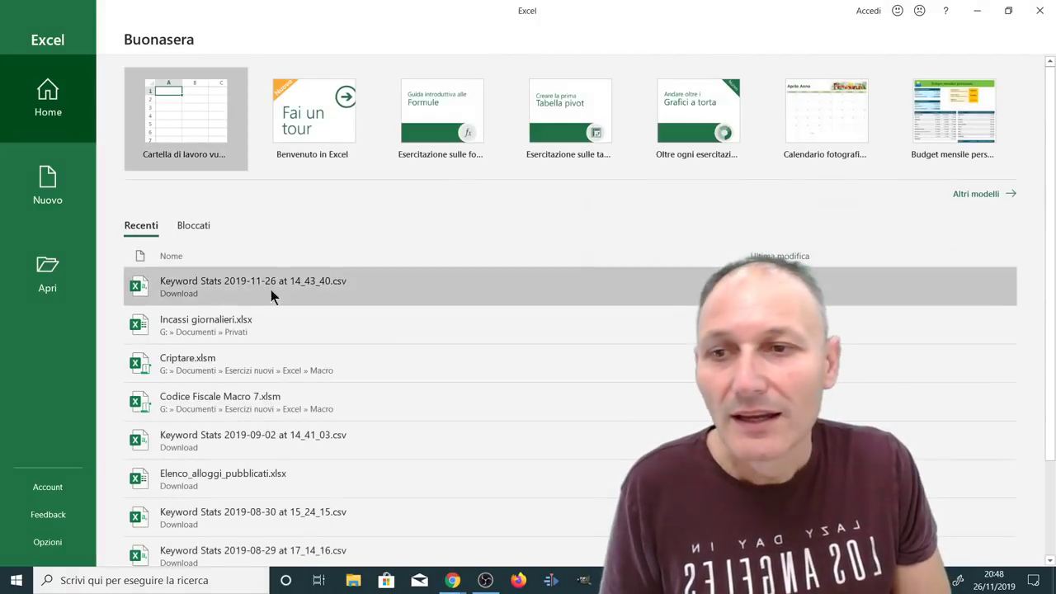
left_click(156, 142)
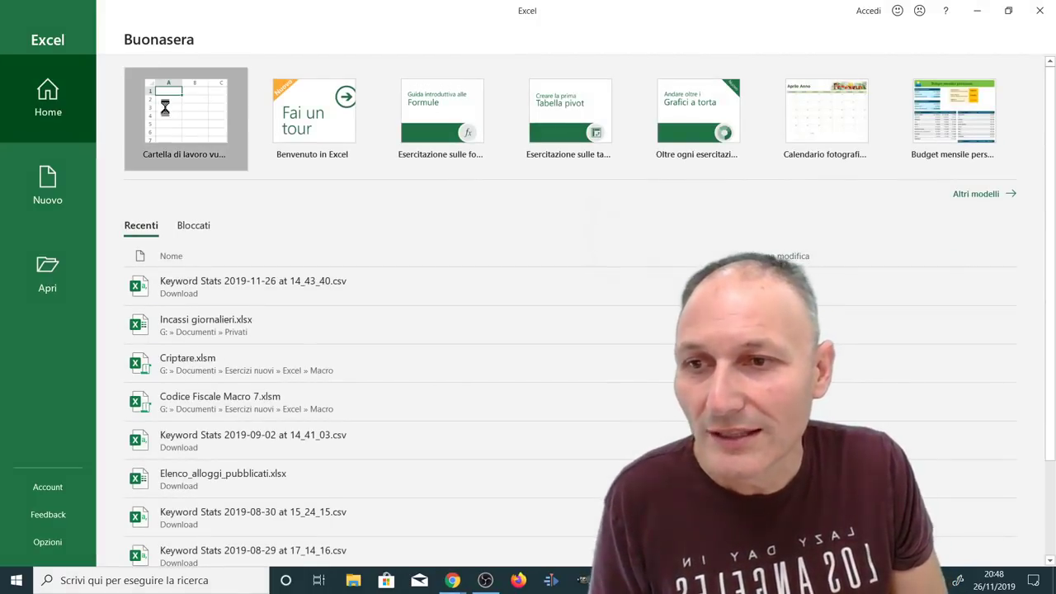
left_click(274, 201)
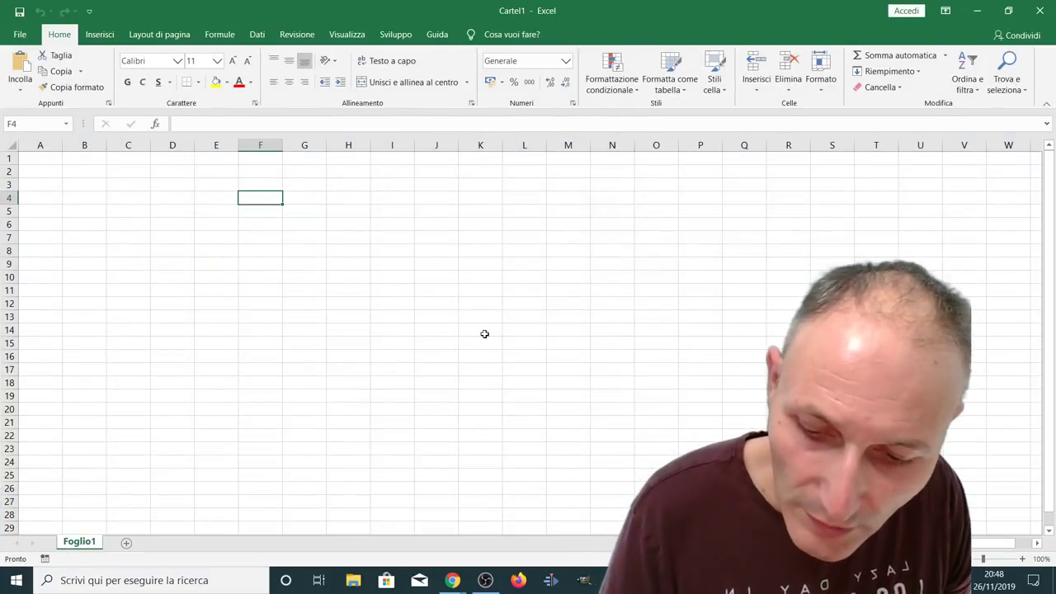
Step: Put the empty cell F4 into edit mode and cancel, start a formula with "=", switch it to edit mode and cancel it
key("F2")
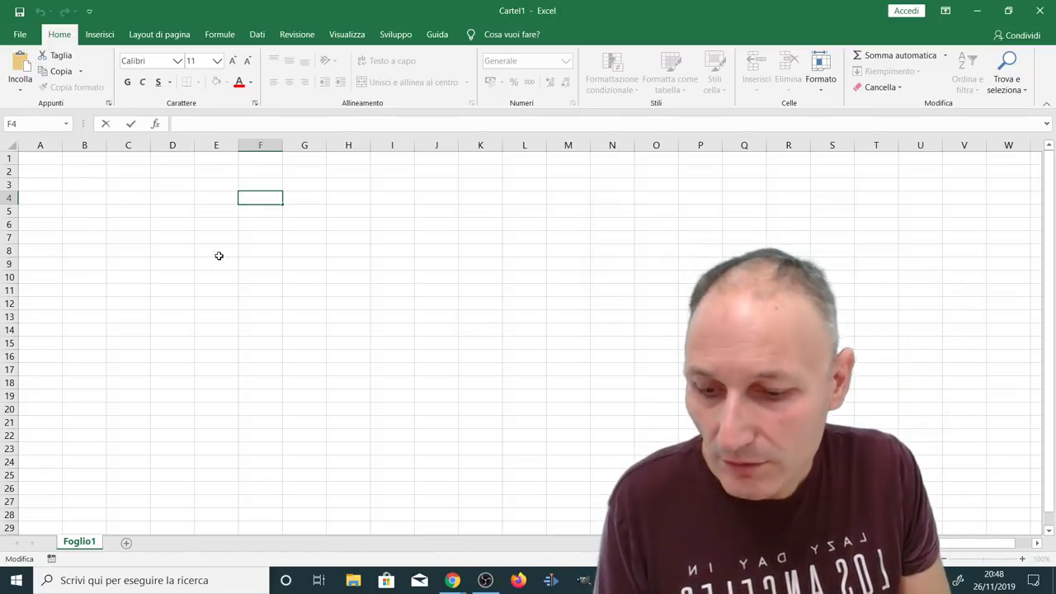
key("Escape")
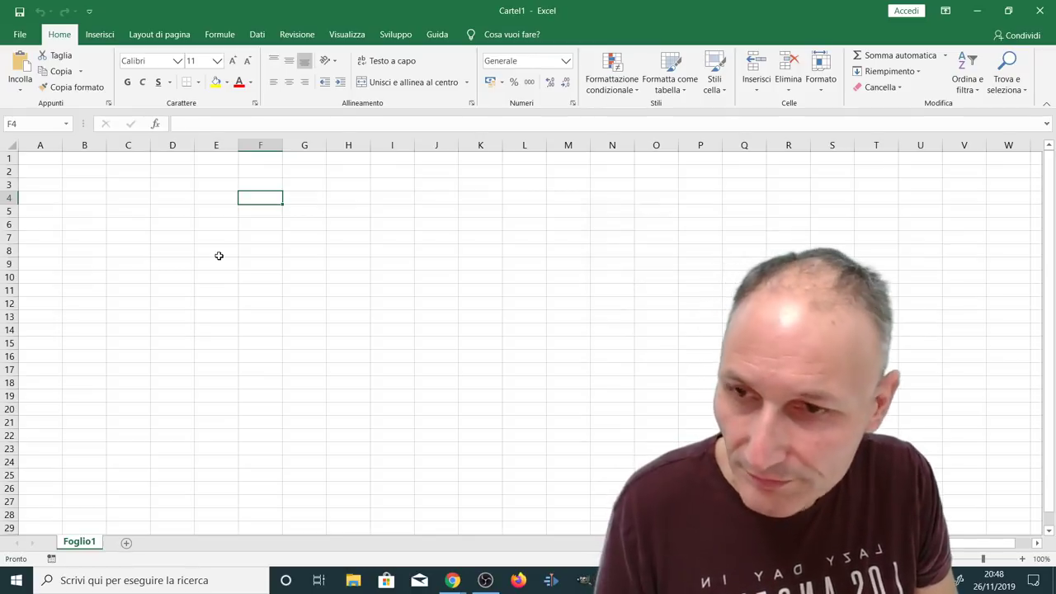
type("=")
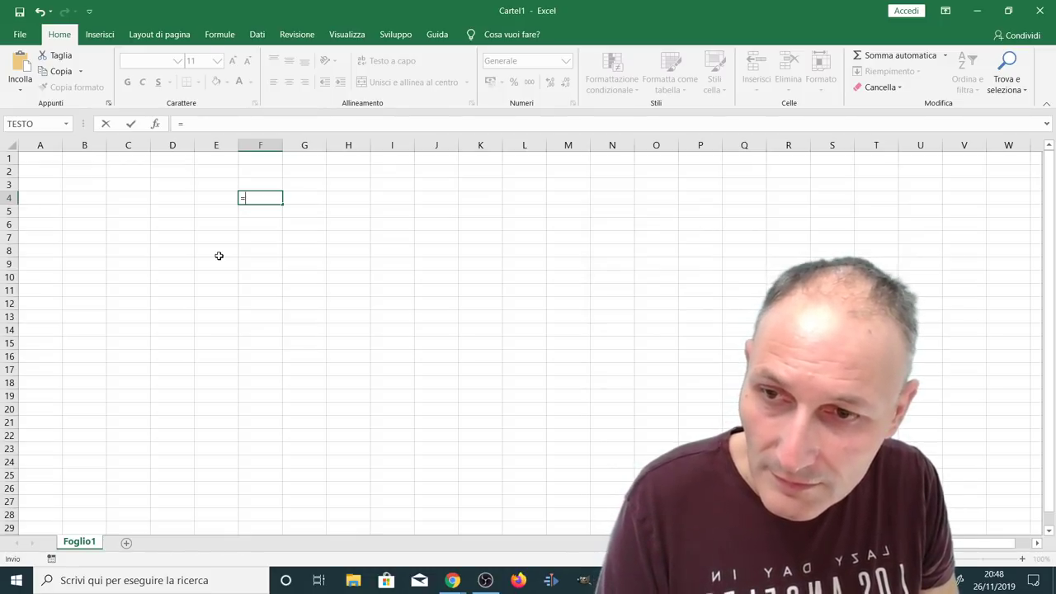
key("F2")
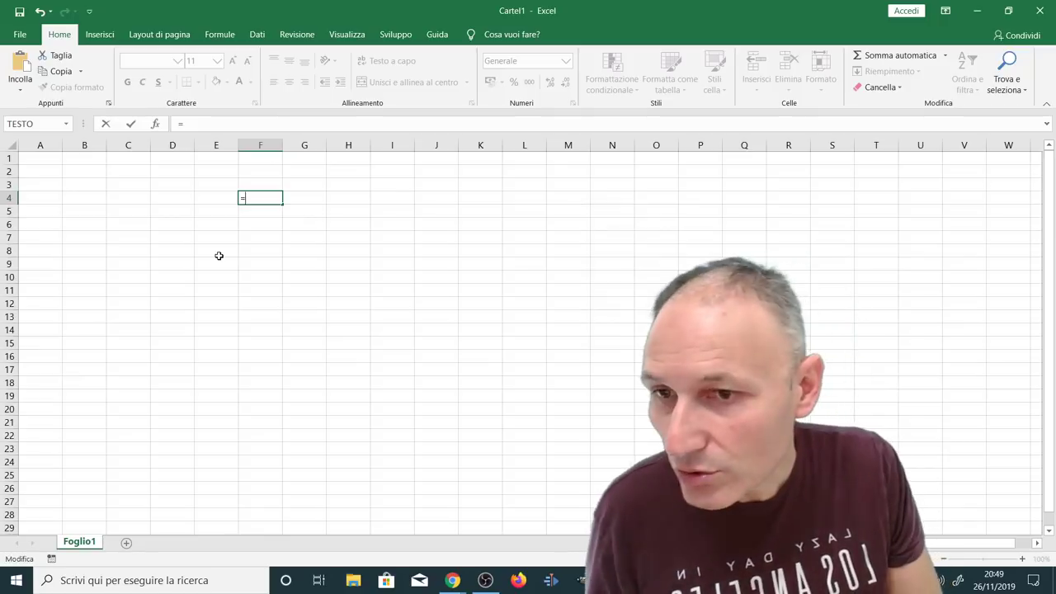
key("Escape")
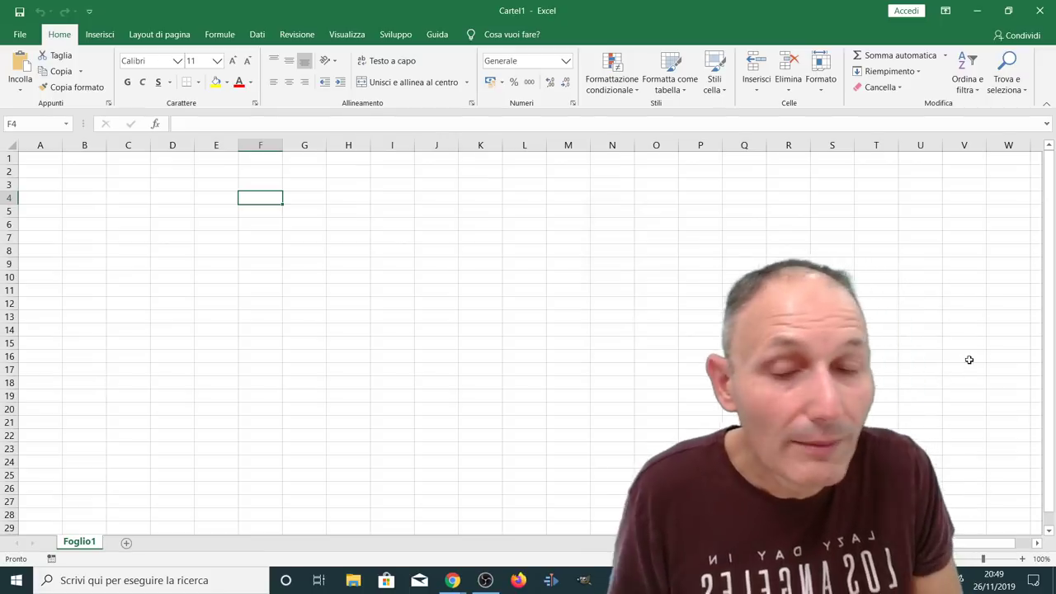
Step: Minimise Excel to return to Chrome, open a new browser tab and close it
left_click(977, 10)
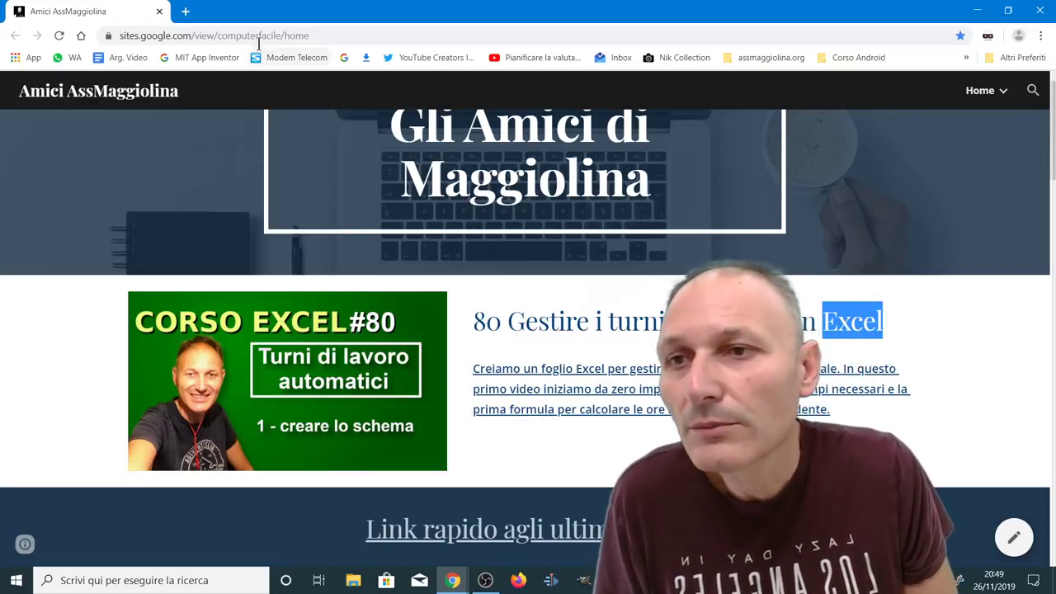
left_click(185, 11)
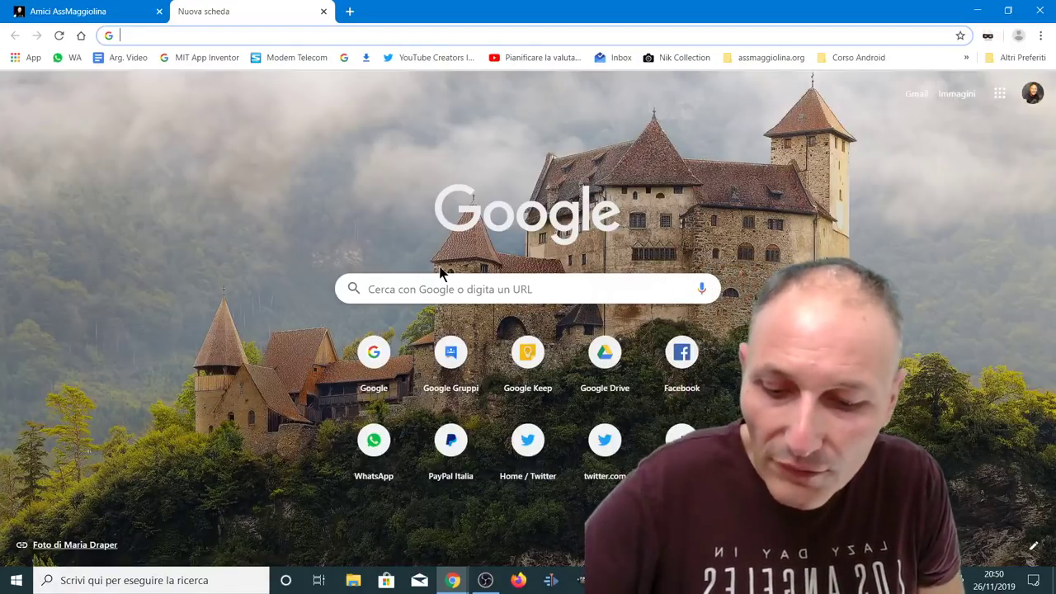
key("ctrl+w")
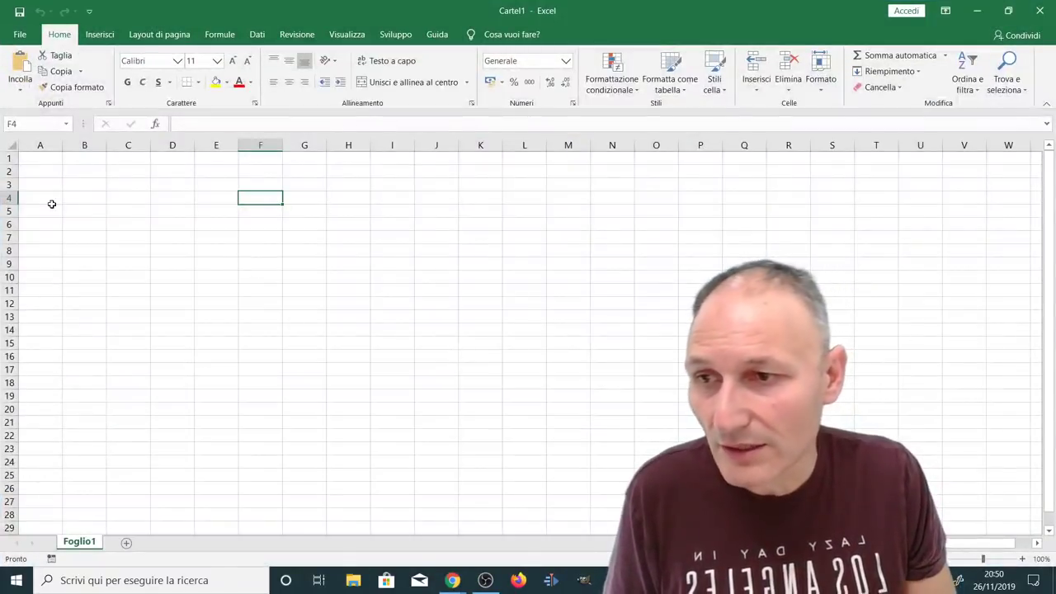
Step: Enter 10 in cell A1 and 2 in cell A2 of the Excel workbook, and move to cell A4
left_click(48, 163)
type("10")
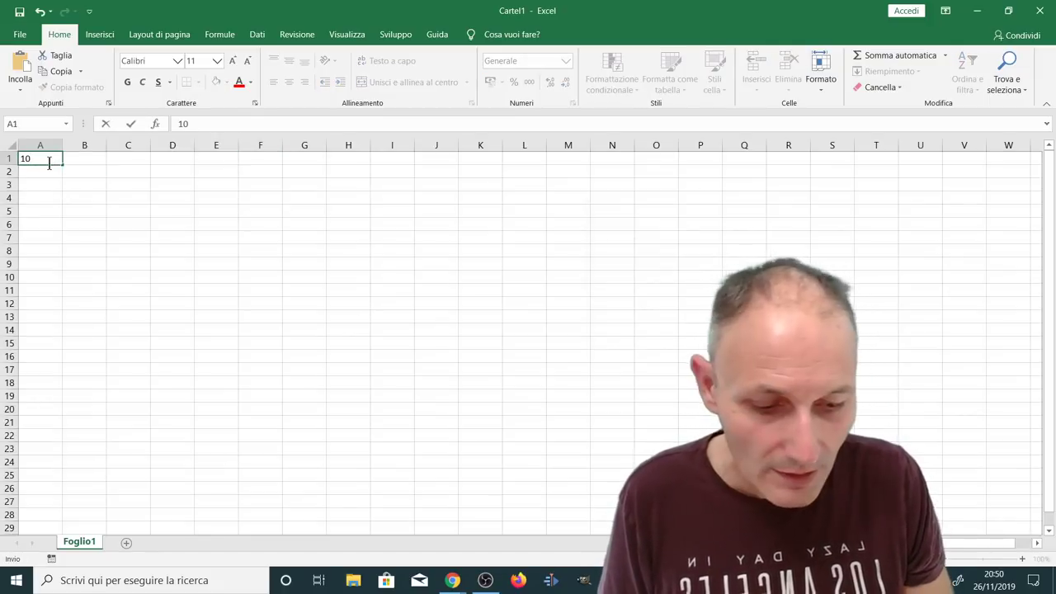
key("Return")
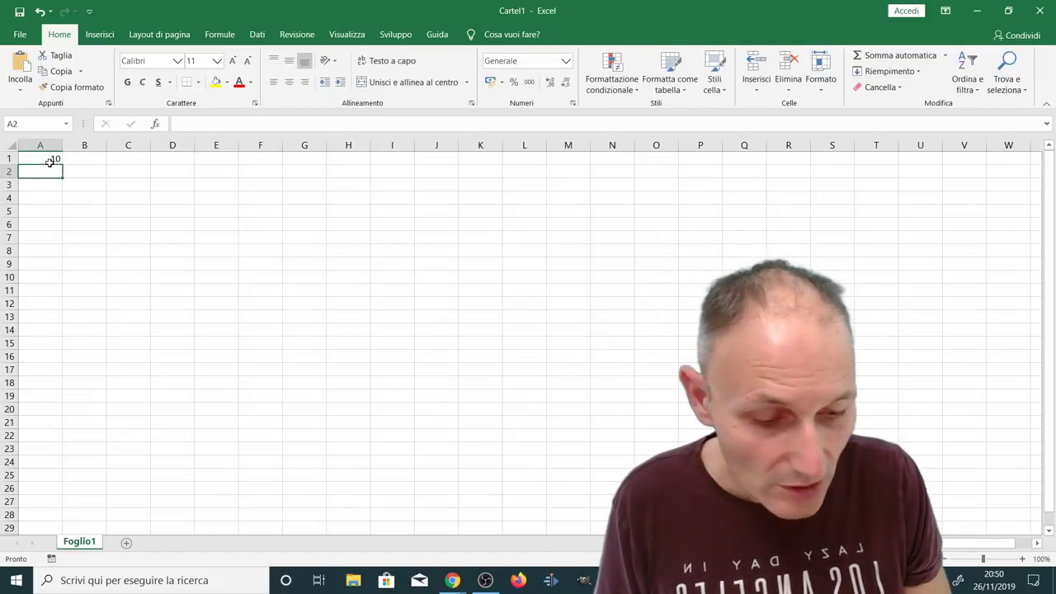
type("2")
key("Return")
key("Return")
key("Return")
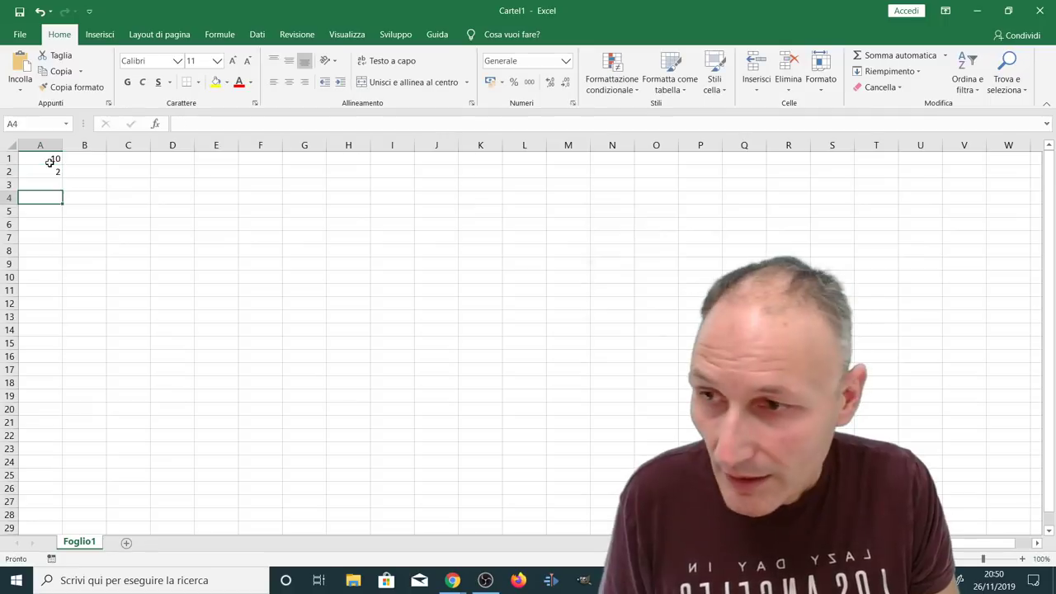
Step: Start a formula in cell A5 with a reference to A1 and convert it to the absolute reference $A$1
type("=")
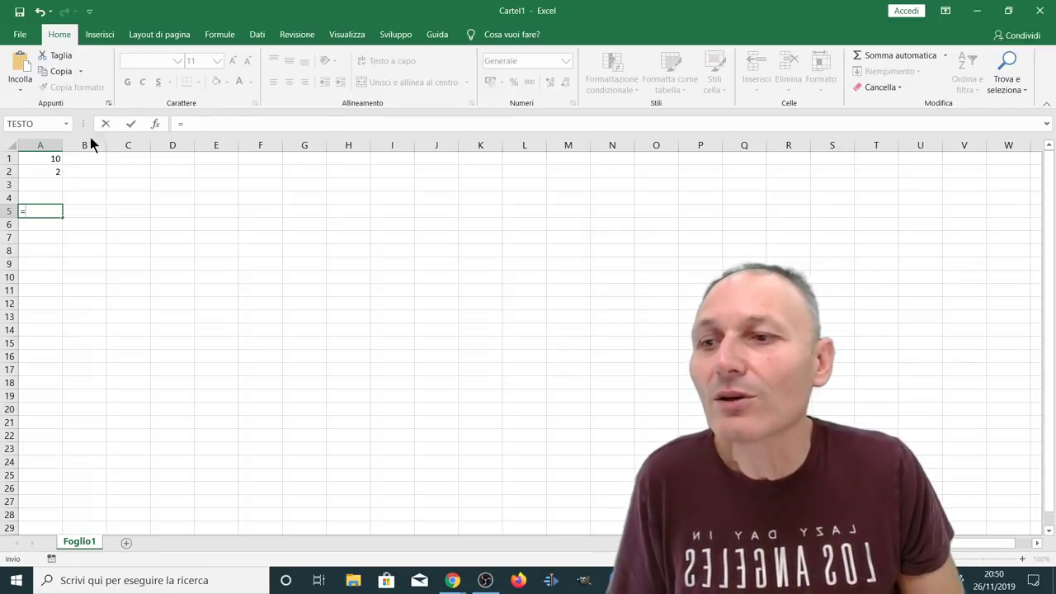
type("a1")
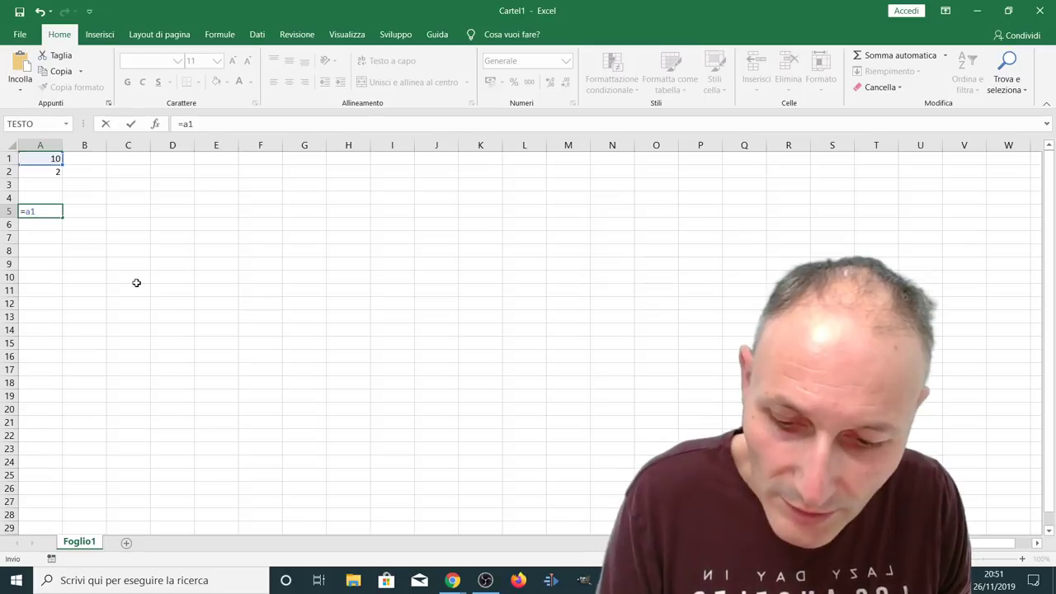
key("F4")
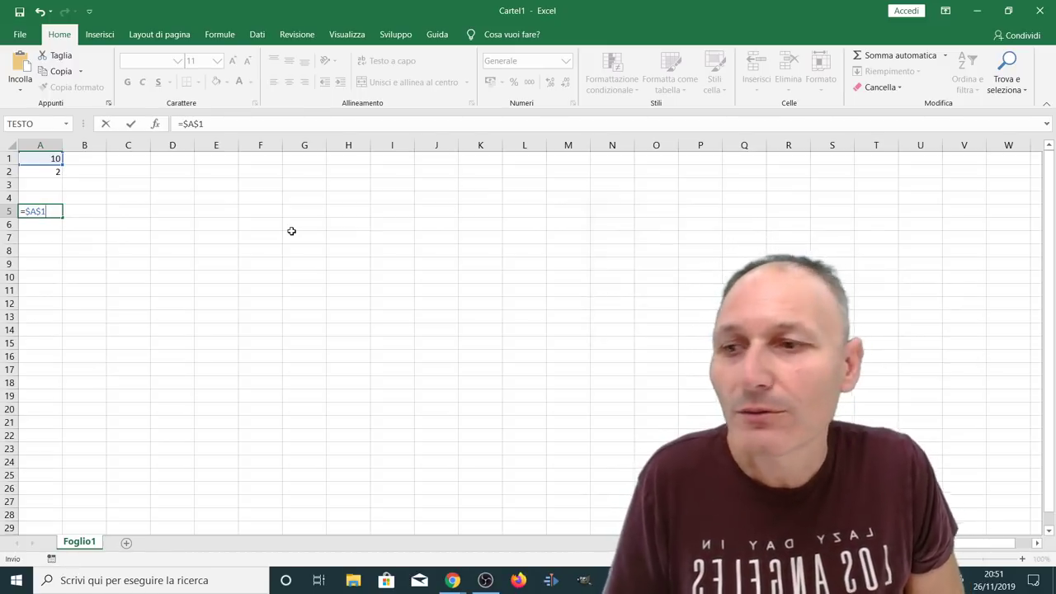
Step: Erase the reference from the A5 formula, re-enter it as a1 and make it absolute again as $A$1
key("BackSpace")
key("BackSpace")
key("BackSpace")
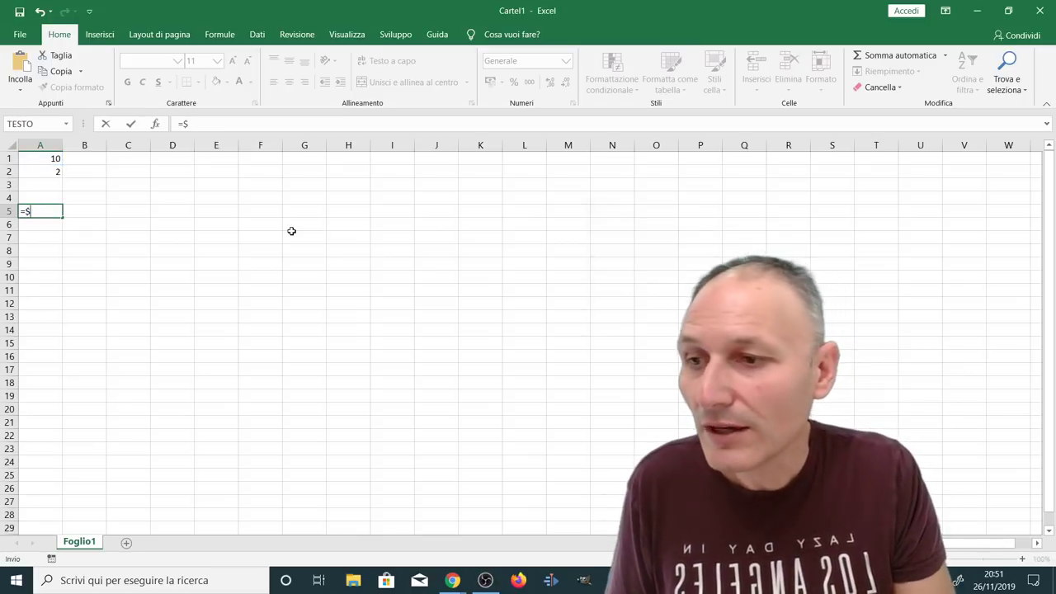
type("a1")
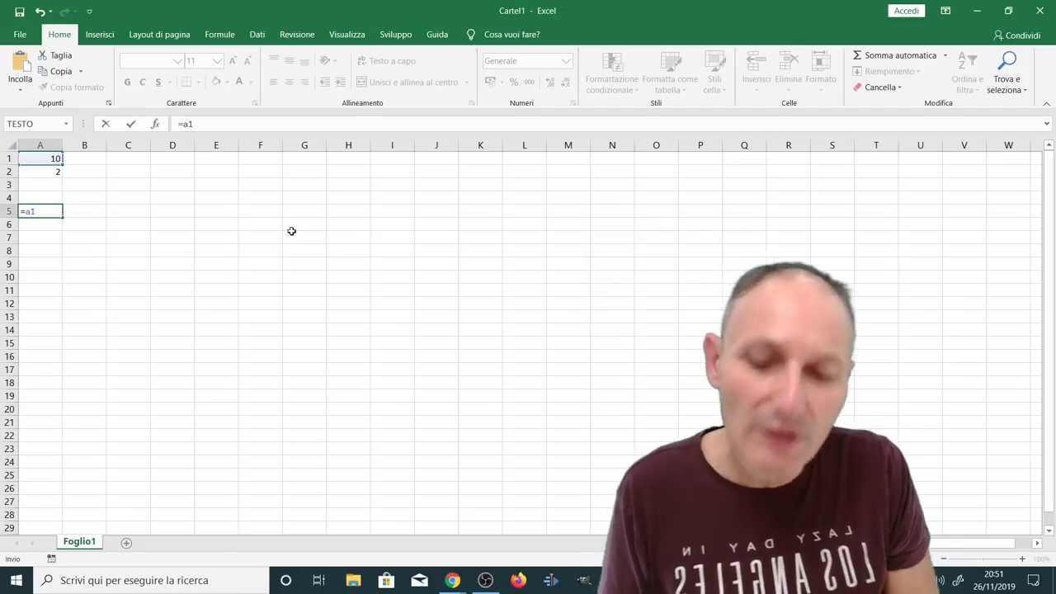
key("F4")
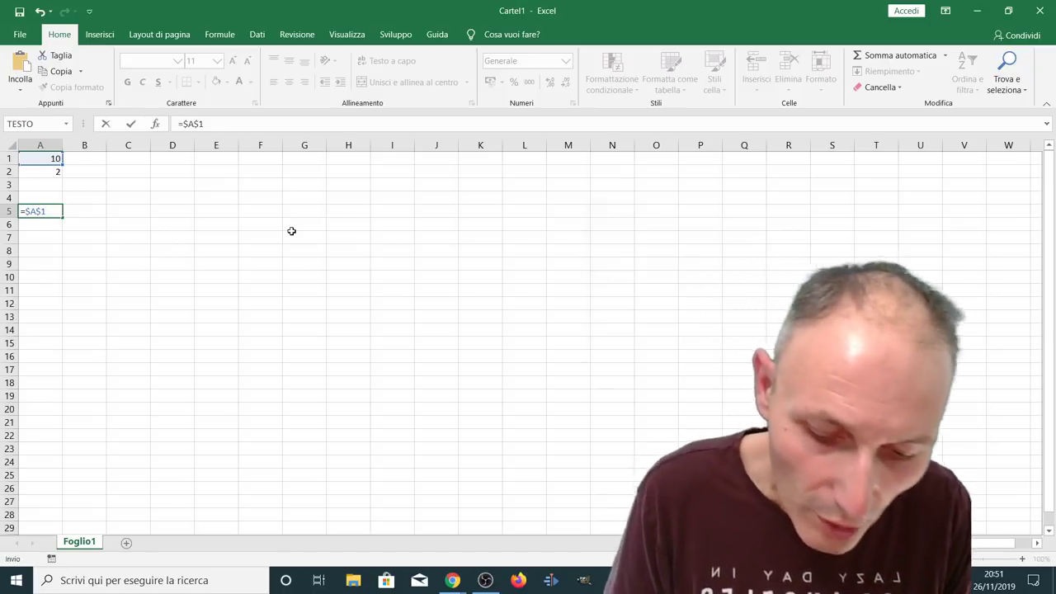
Step: Add cell A2 to the formula as an absolute reference, completing =$A$1+$A$2 in cell A5
type("+")
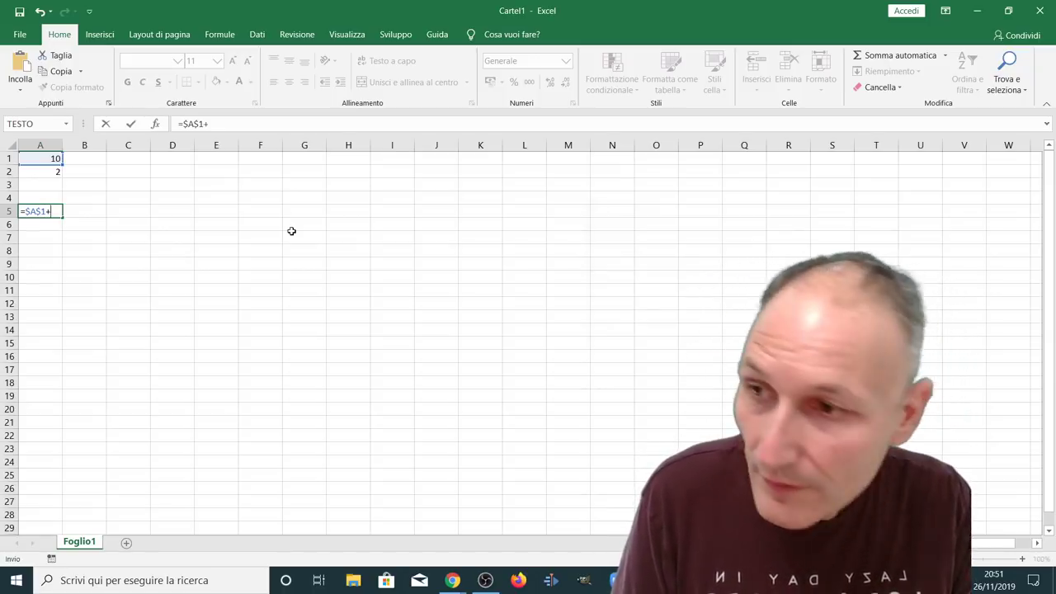
type("a2")
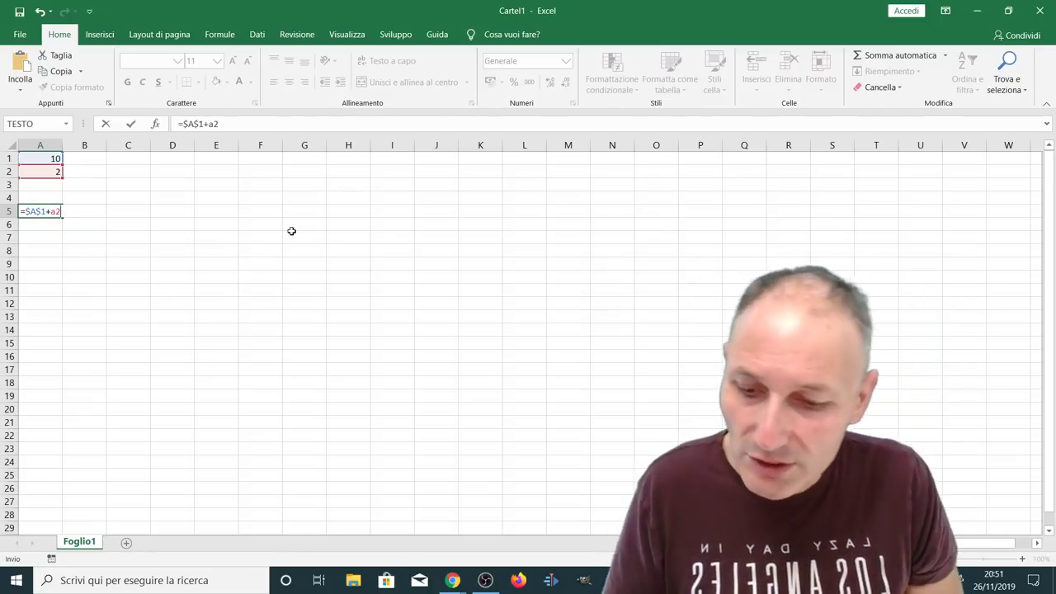
key("F4")
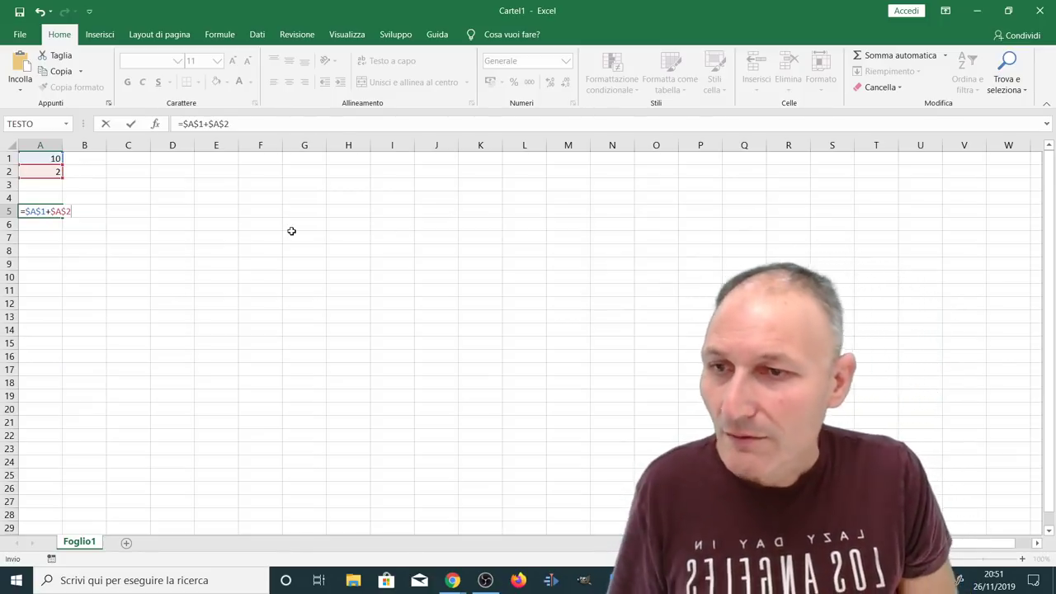
key("Return")
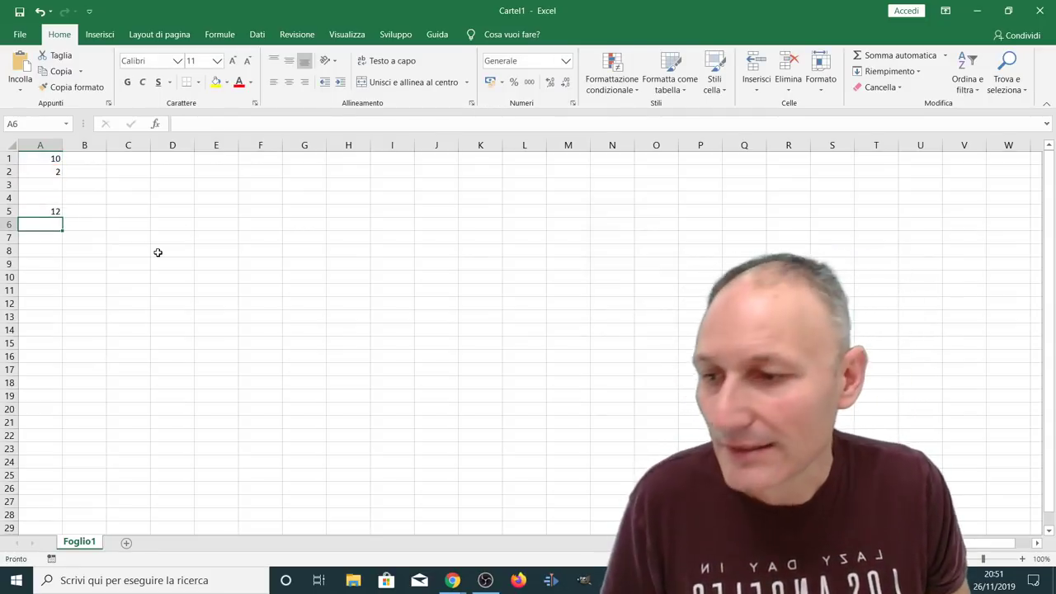
Step: Close the Excel workbook without saving and reload the Amici AssMaggiolina page in Chrome
left_click(1039, 11)
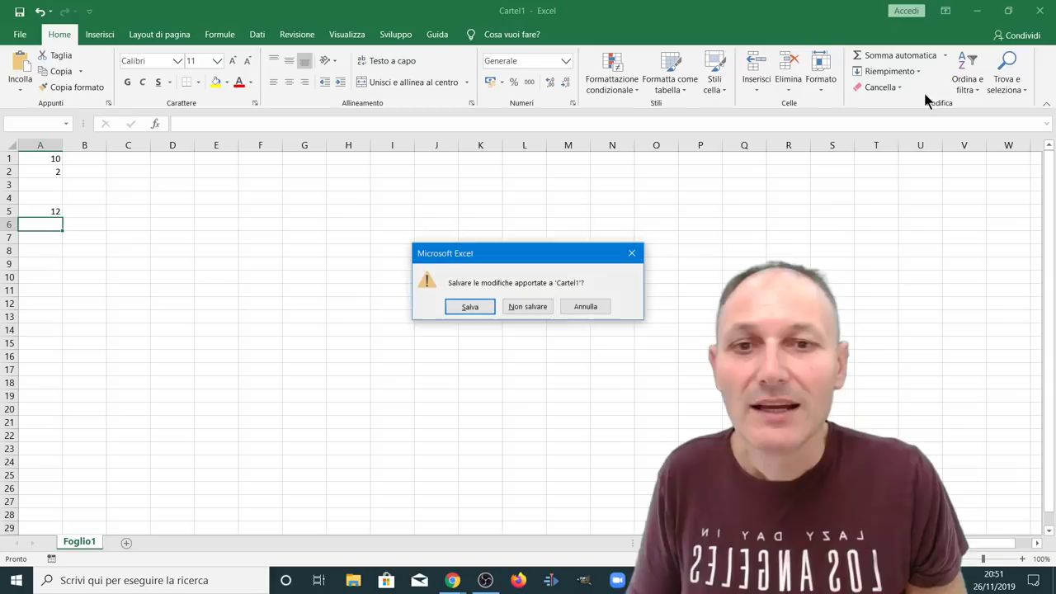
left_click(527, 309)
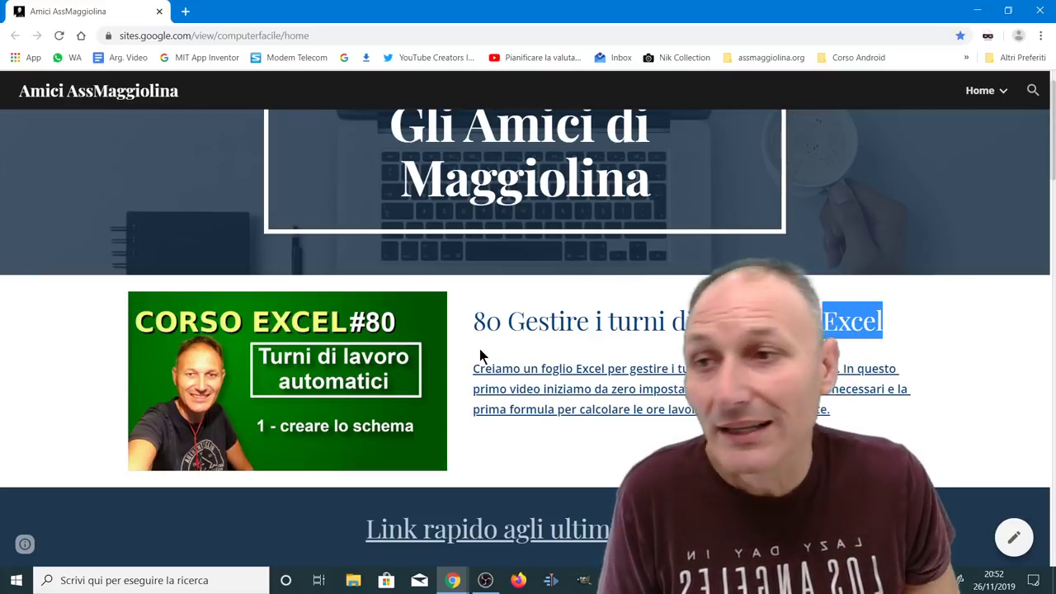
left_click(58, 37)
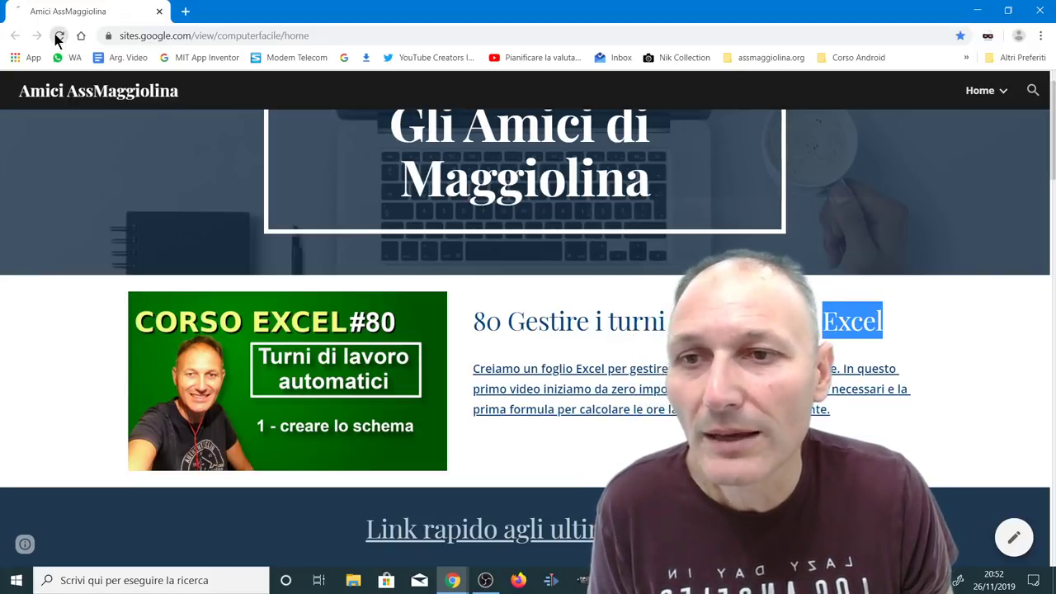